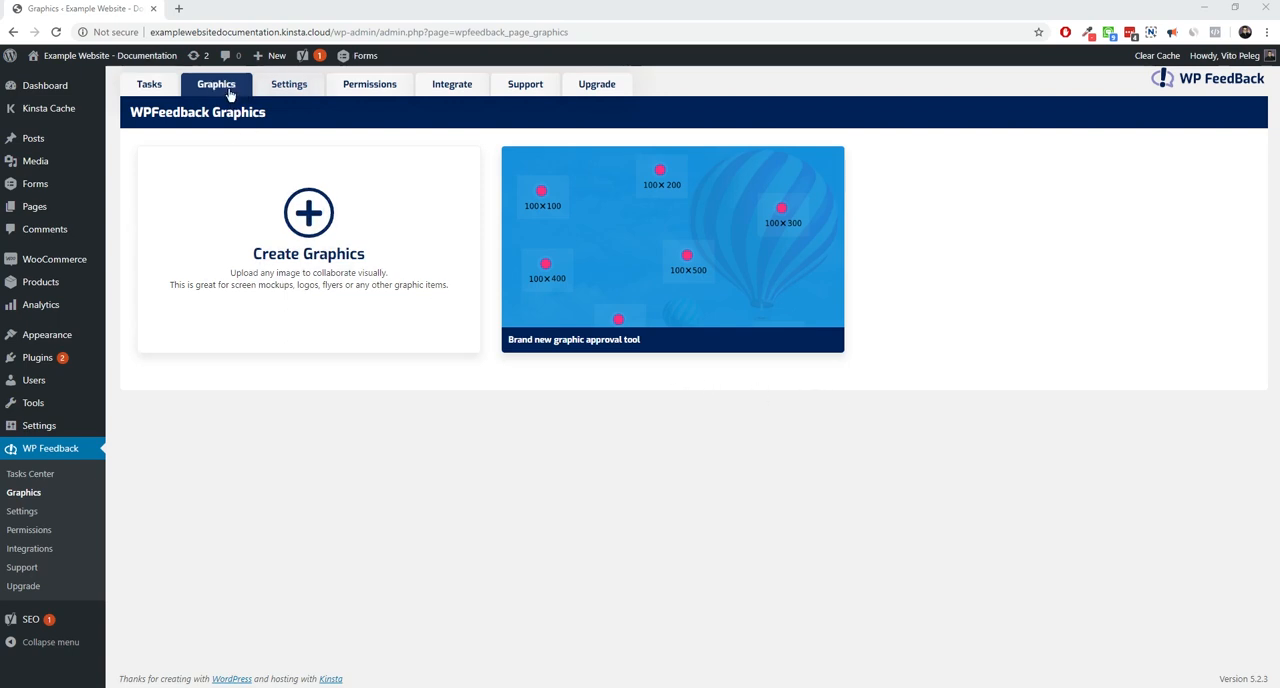
Start a new graphic item for collaboration and name it "Facebook cover image"
left_click(312, 228)
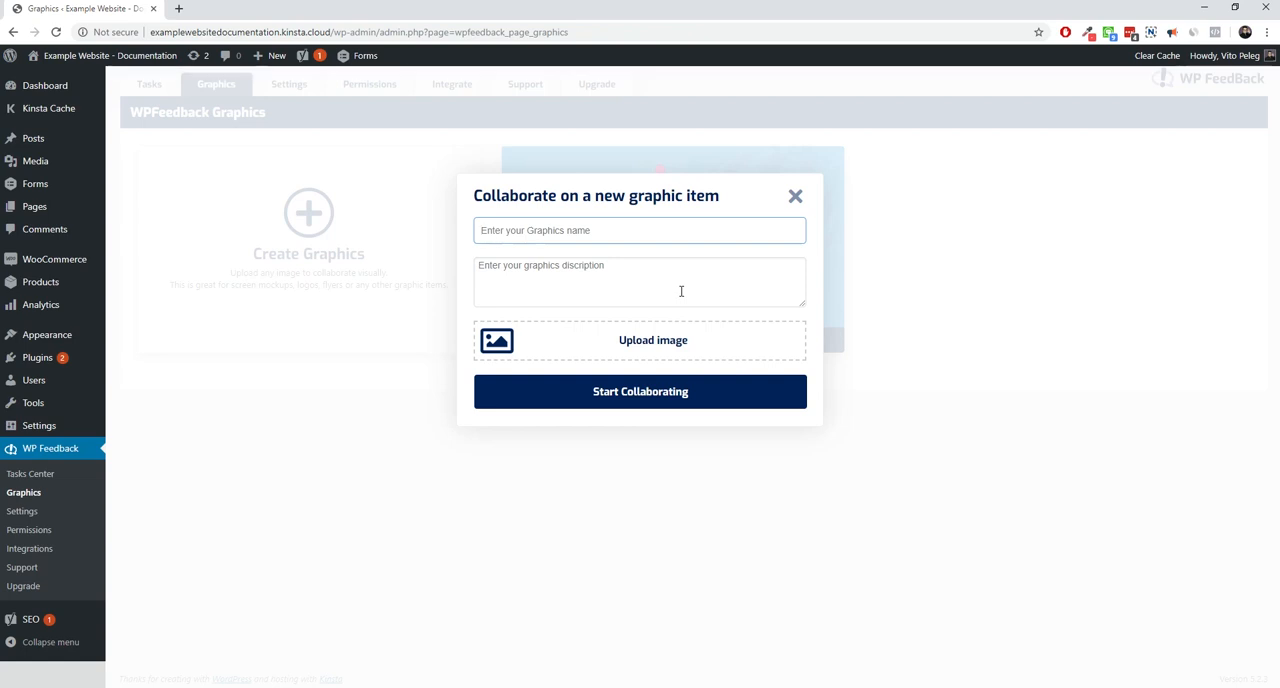
type("Fa")
key("BackSpace")
key("BackSpace")
type("Facebook cover")
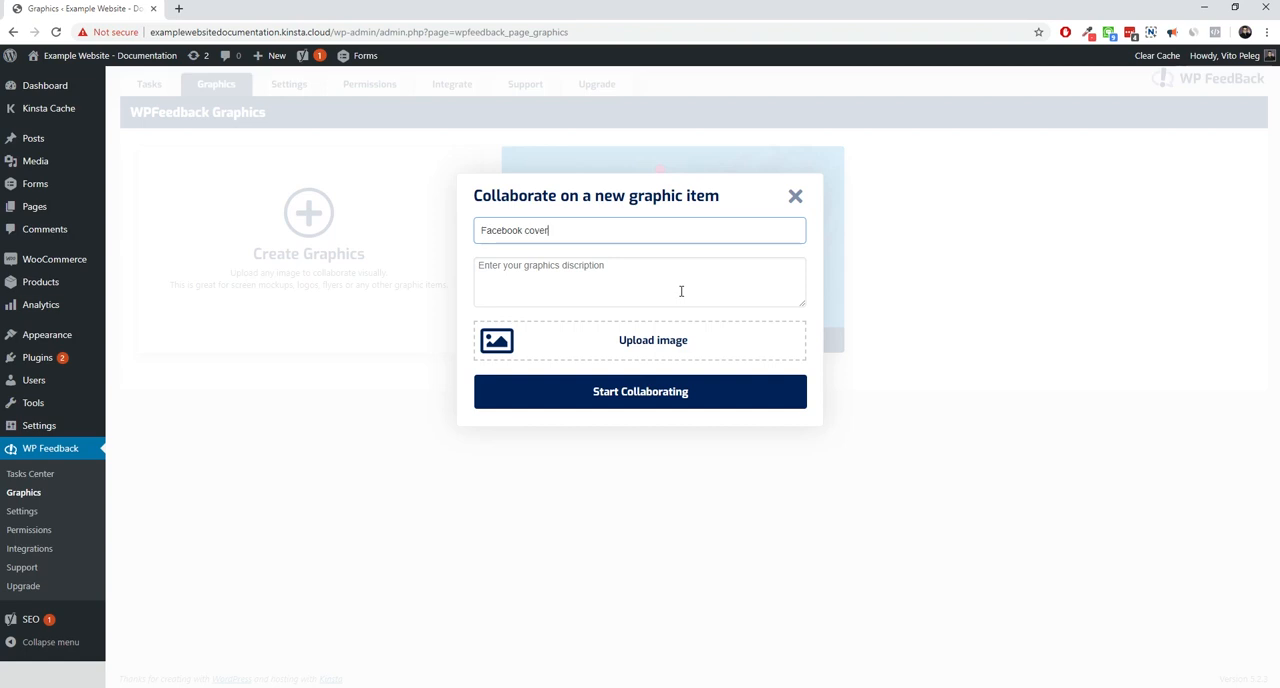
type(" image")
Enter the description "Finding the perfrct cover image for our facebook page" for the new graphic
left_click(680, 289)
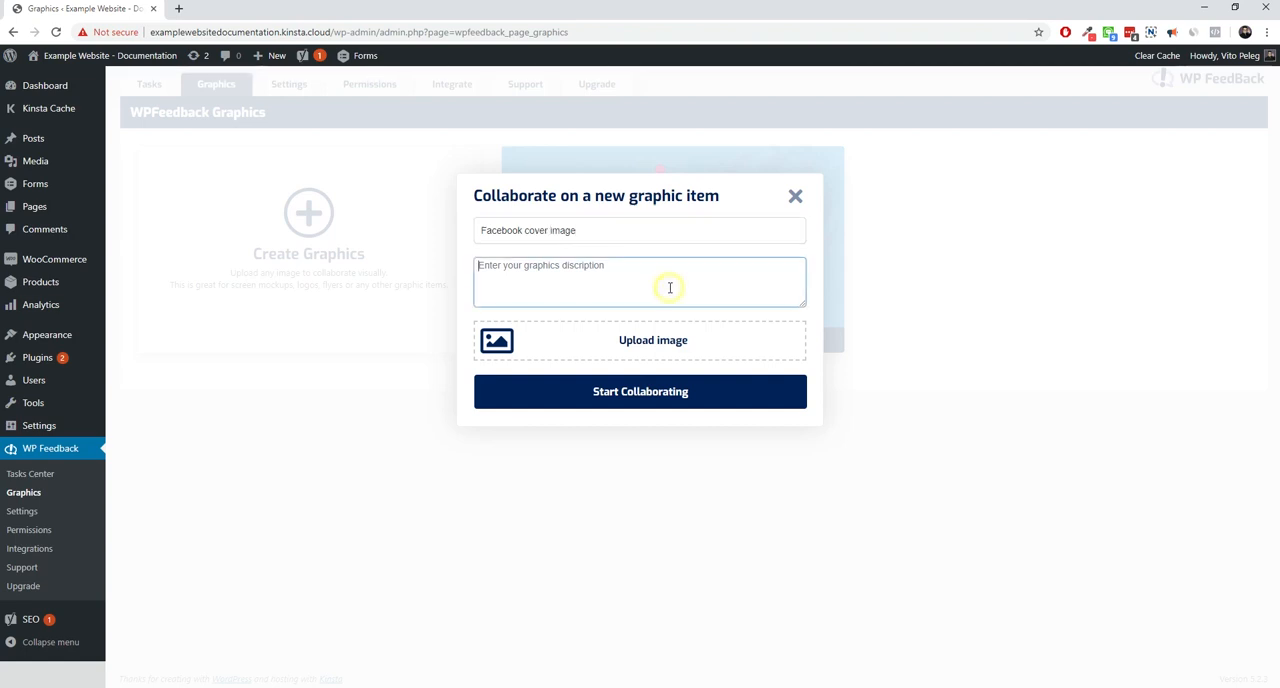
type("Finding the perf")
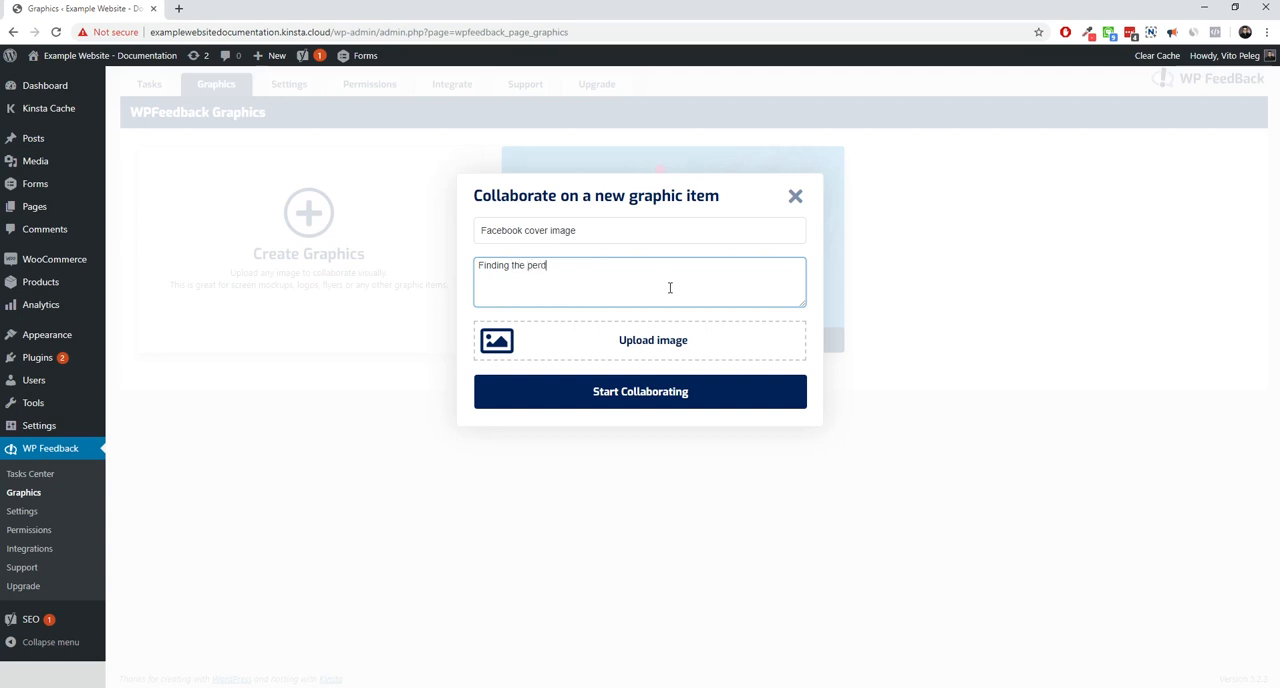
key("BackSpace")
type("fct cover image for our f")
type("bo")
Attach FB-v5C.png from the media library to the graphic item and start collaborating on it
left_click(632, 345)
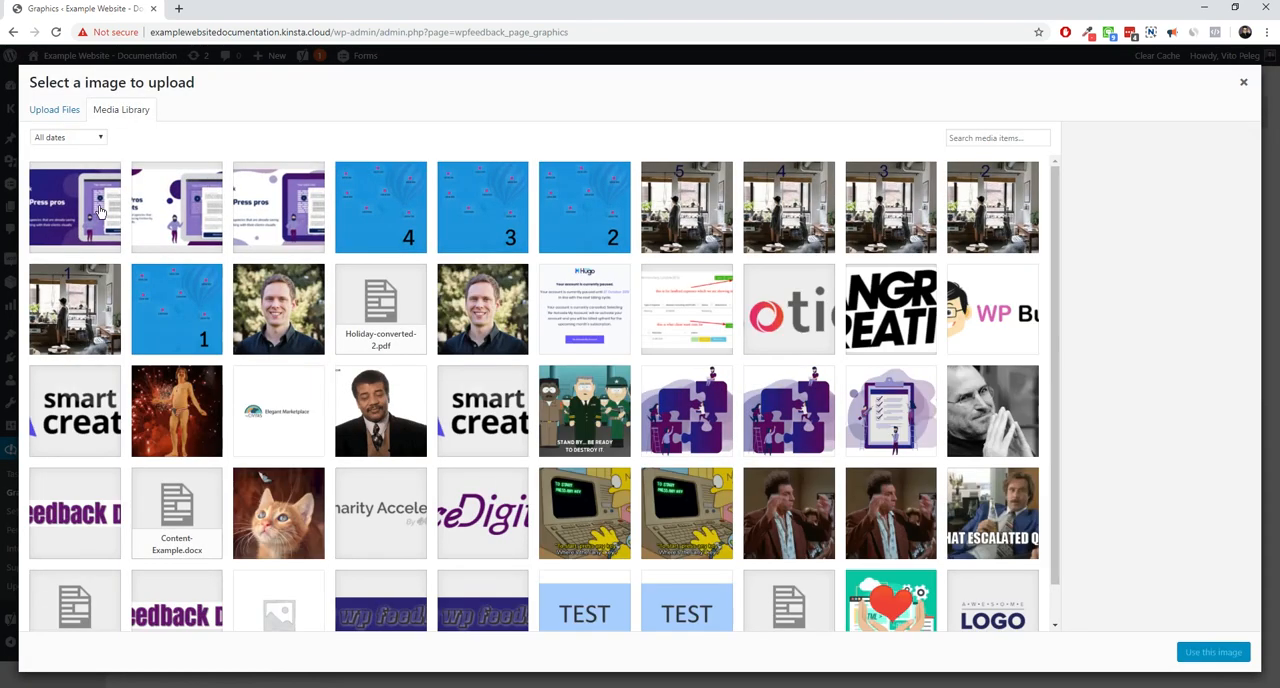
left_click(75, 207)
left_click(1213, 652)
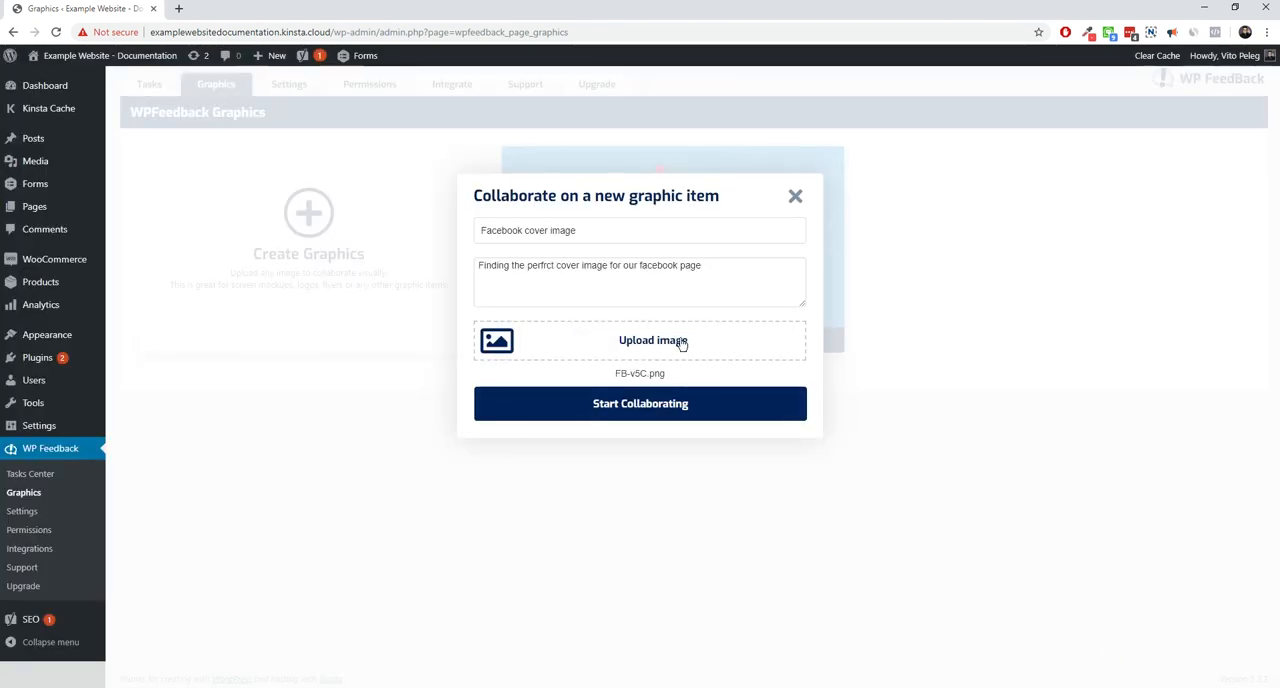
left_click(643, 403)
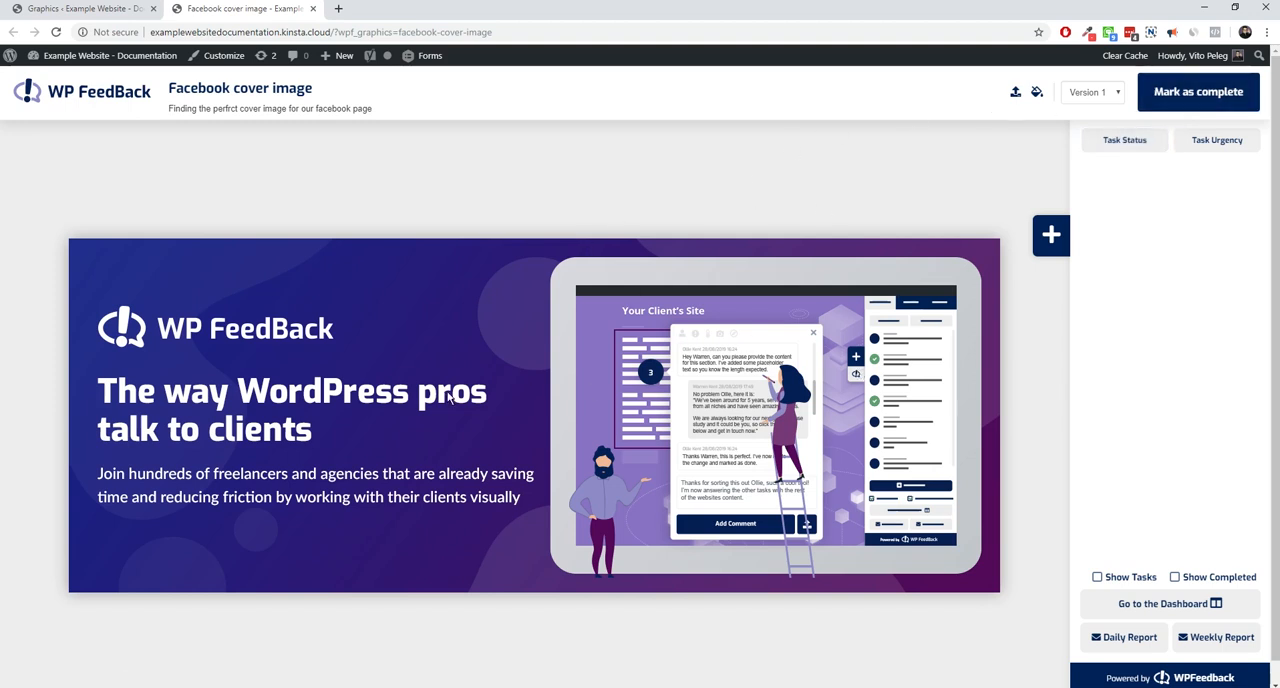
Add the comment "Move the logo to the bottom of the design" on the WP FeedBack logo in the image
left_click(1051, 237)
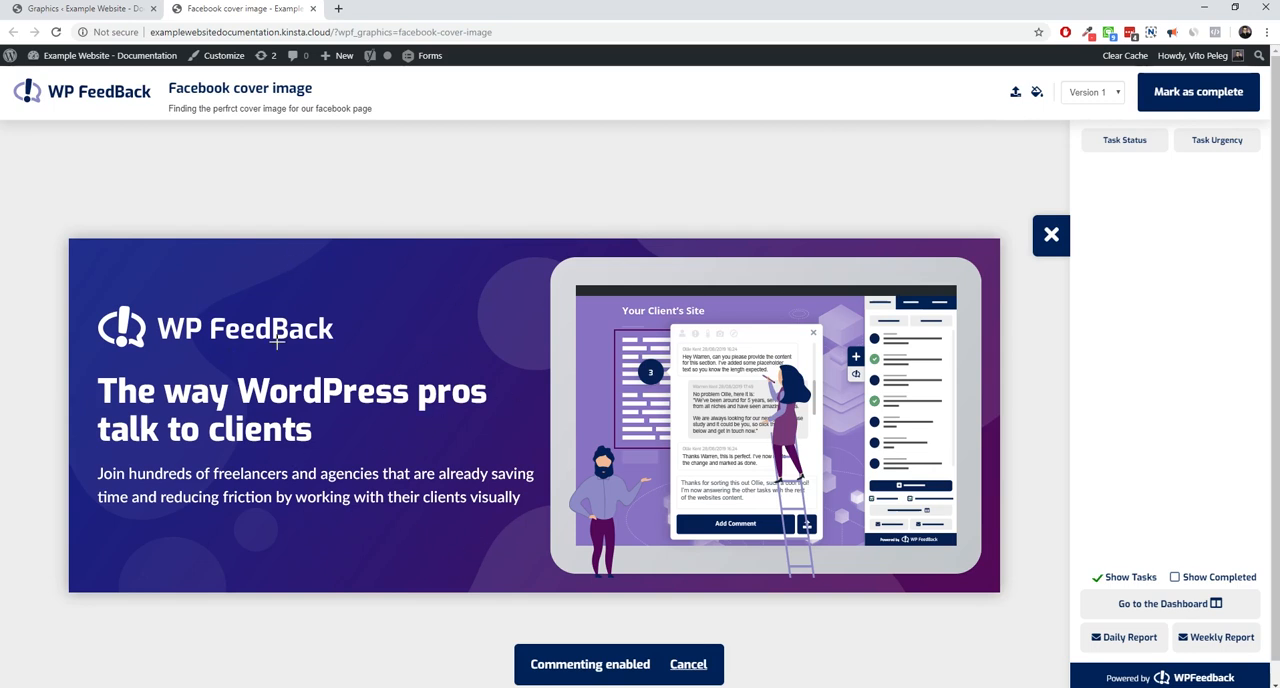
left_click(226, 332)
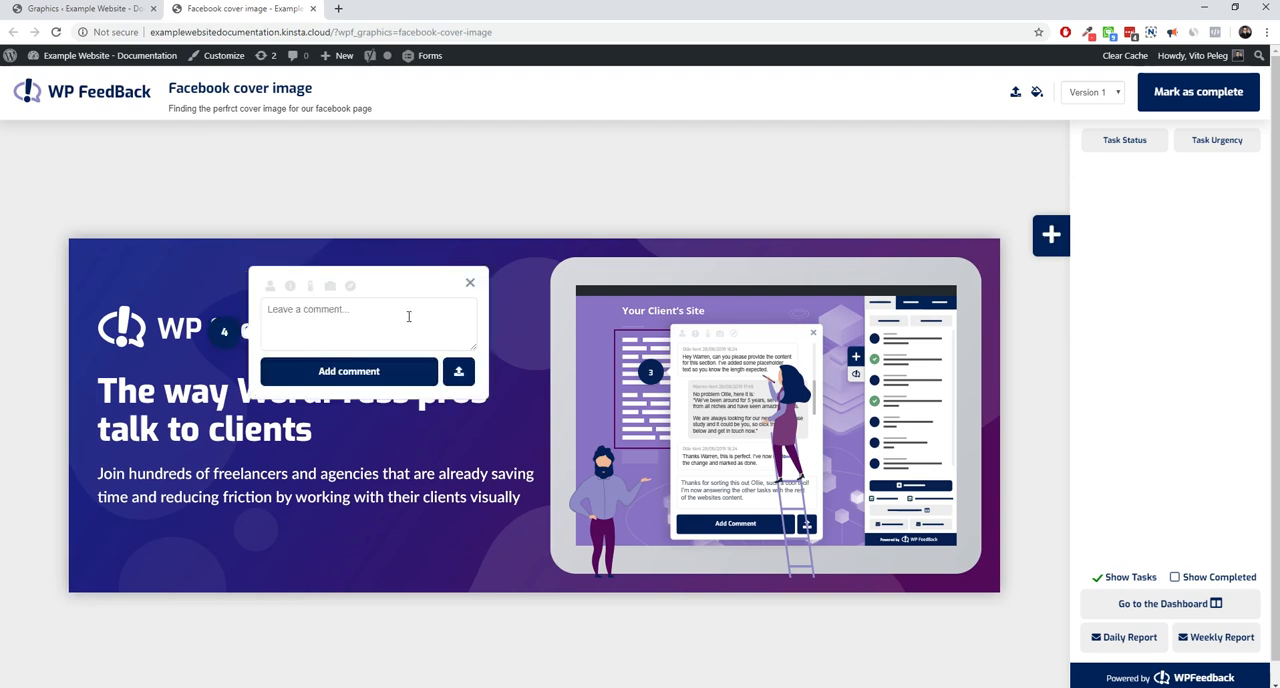
type("Move the logo to the botton of")
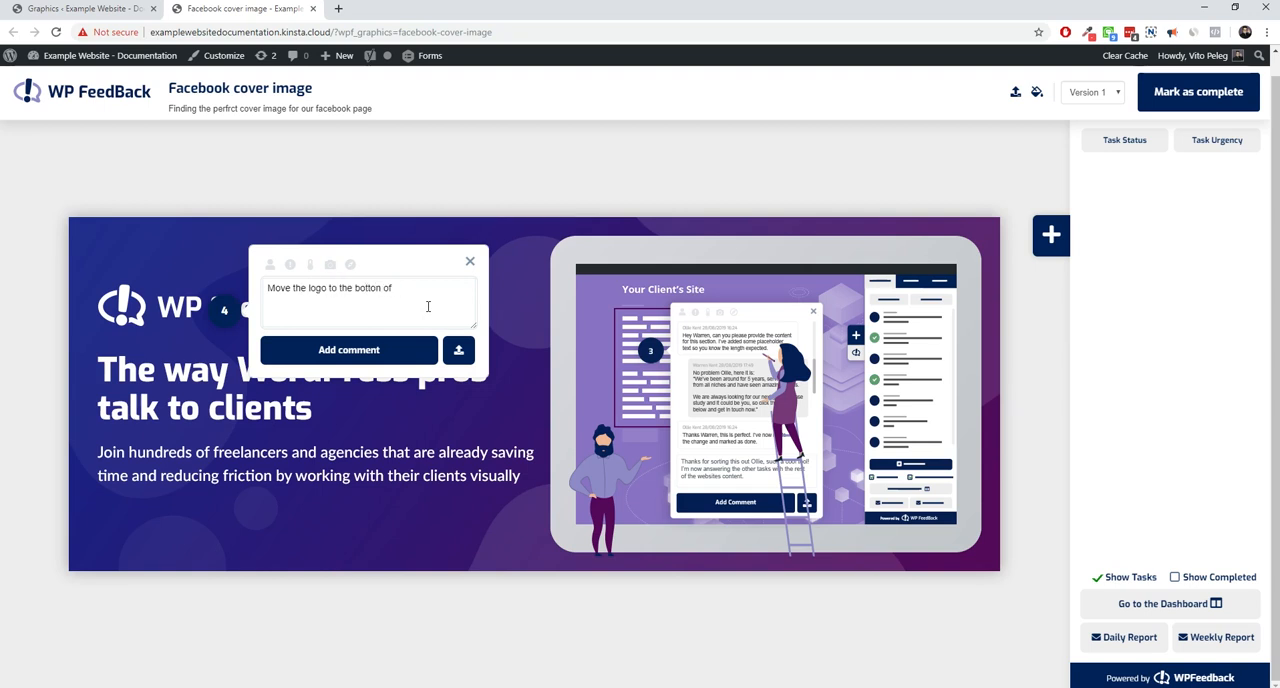
type(" di")
type("sing")
left_click(349, 350)
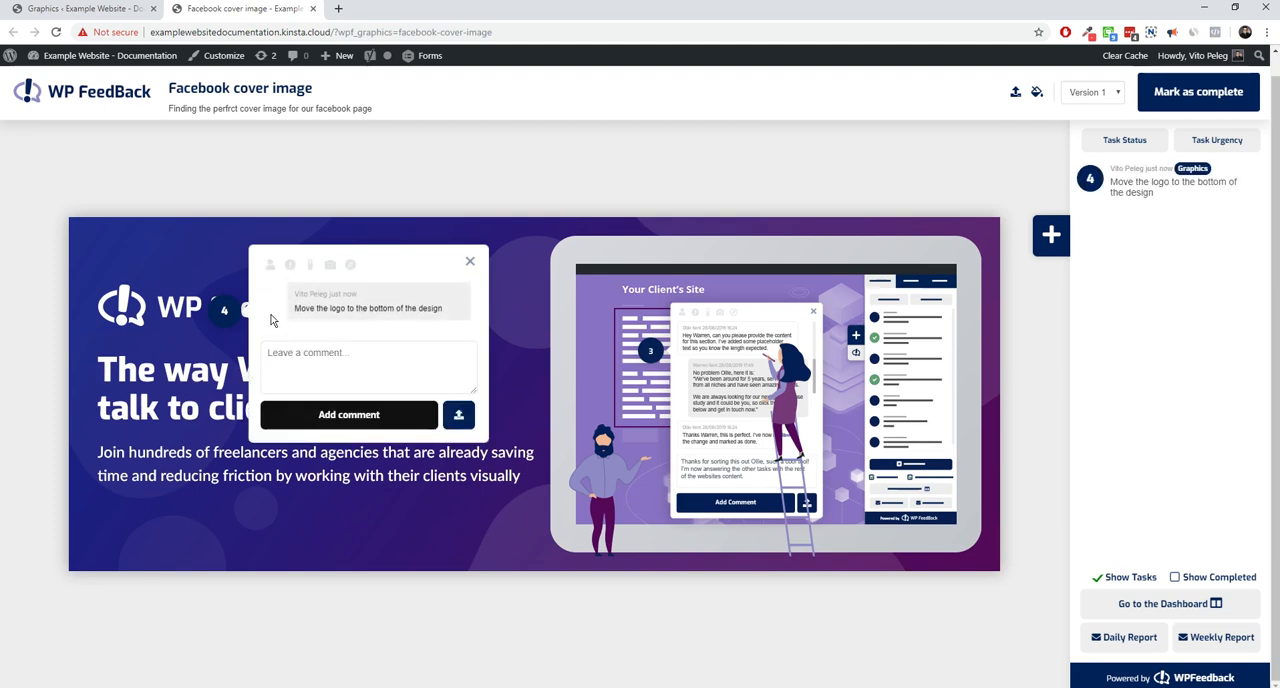
left_click(469, 261)
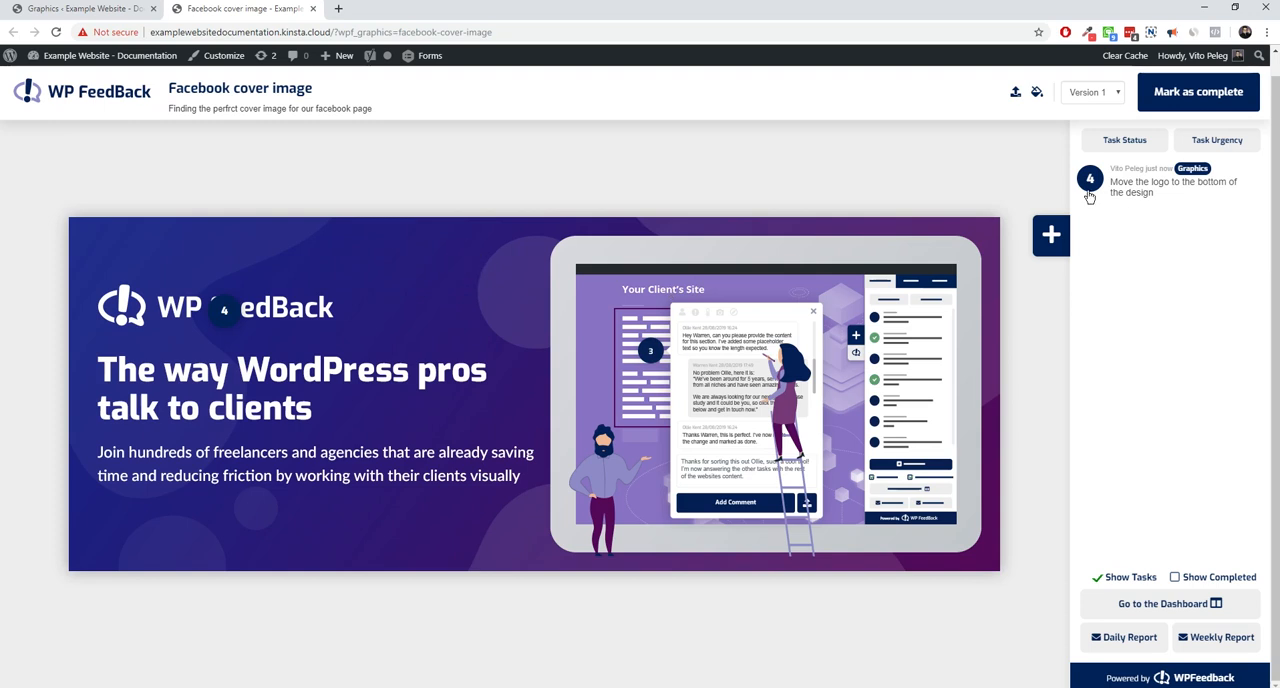
Add the comment "Let's try a bright background" on the dark background area near the image's upper edge
left_click(1051, 234)
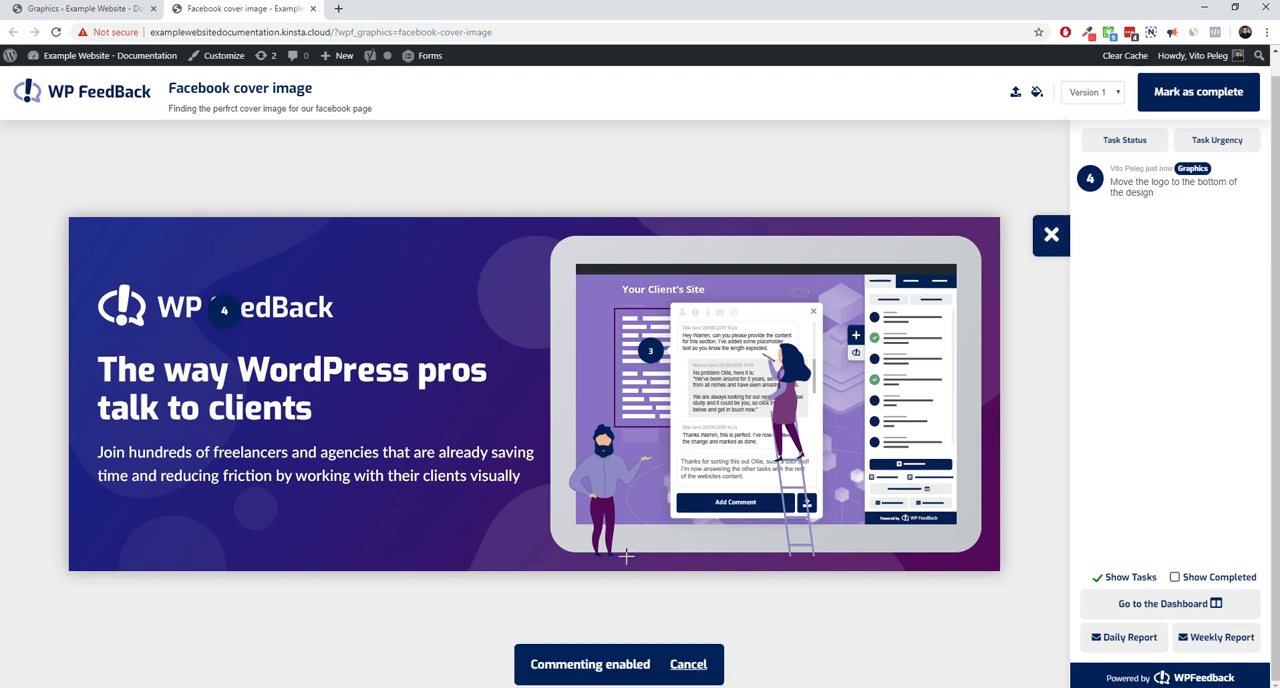
left_click(469, 253)
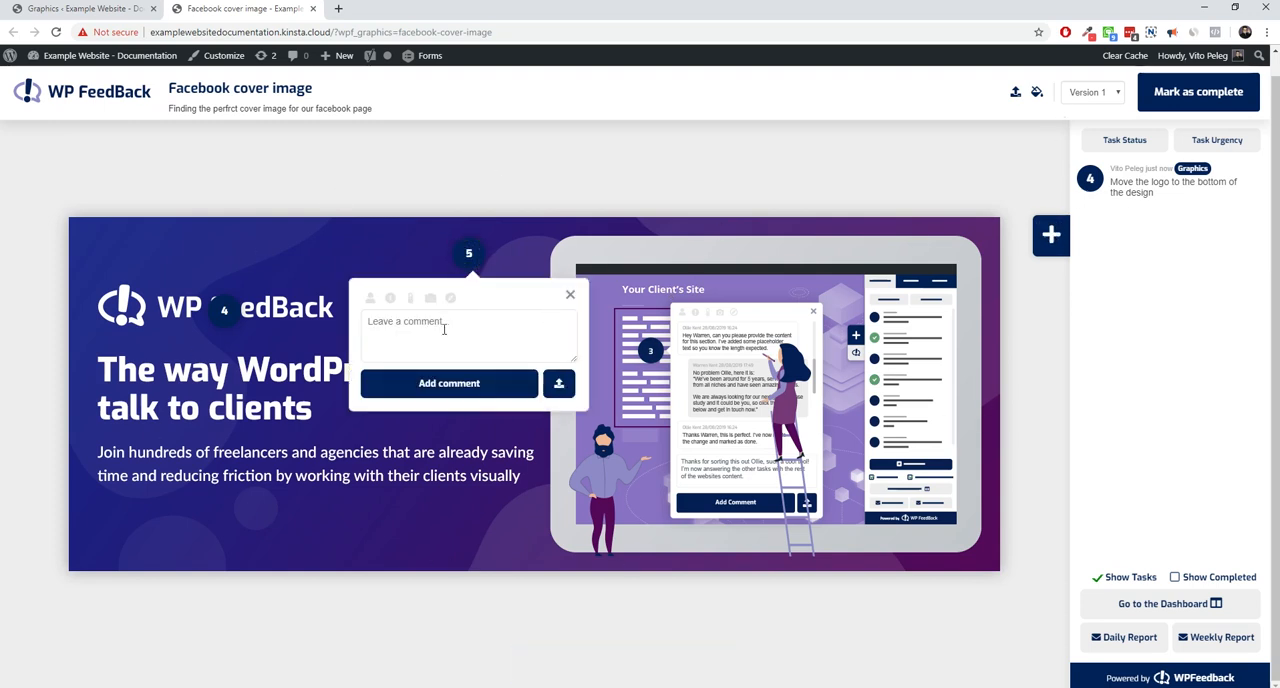
type("Let's try a bright background")
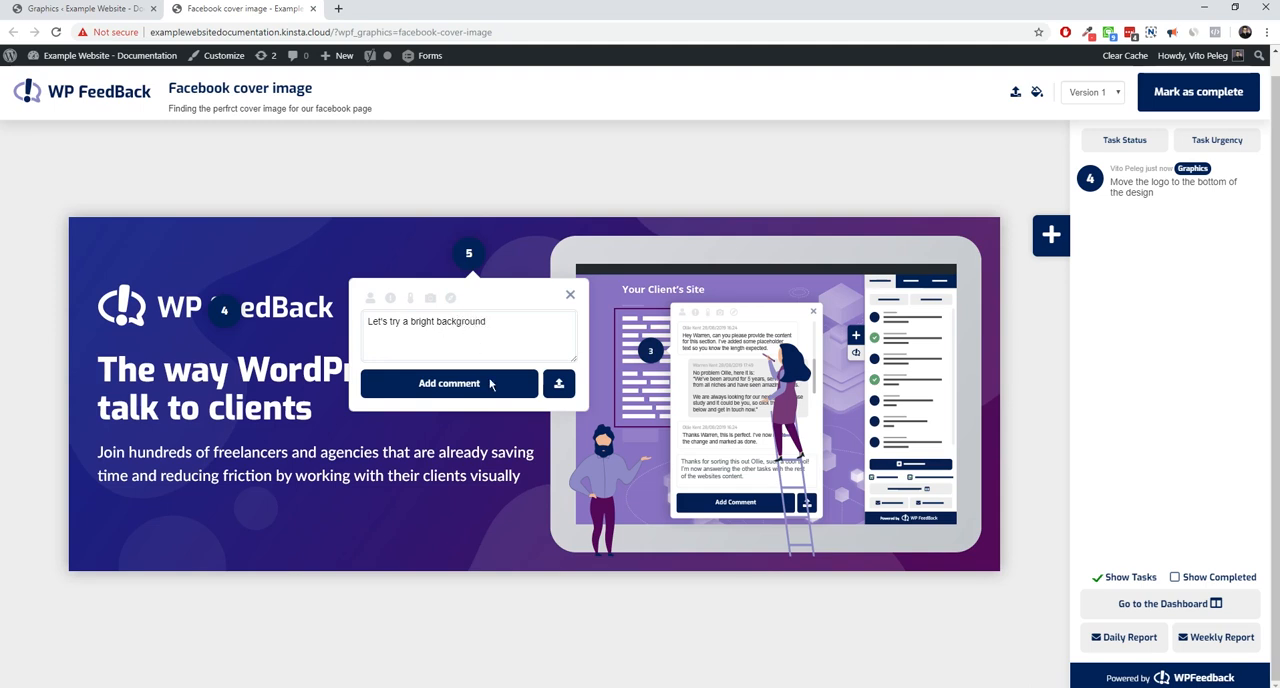
left_click(490, 383)
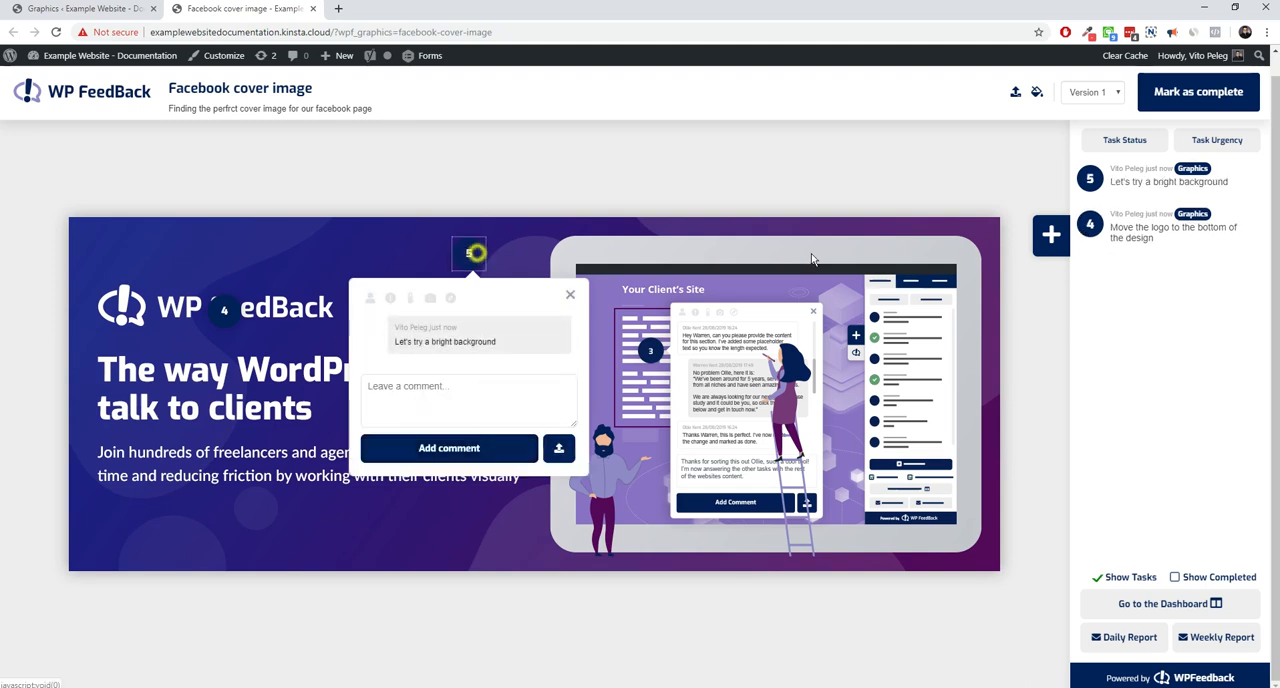
Add the comment "Make this text smaller" on the paragraph below the headline
left_click(1051, 234)
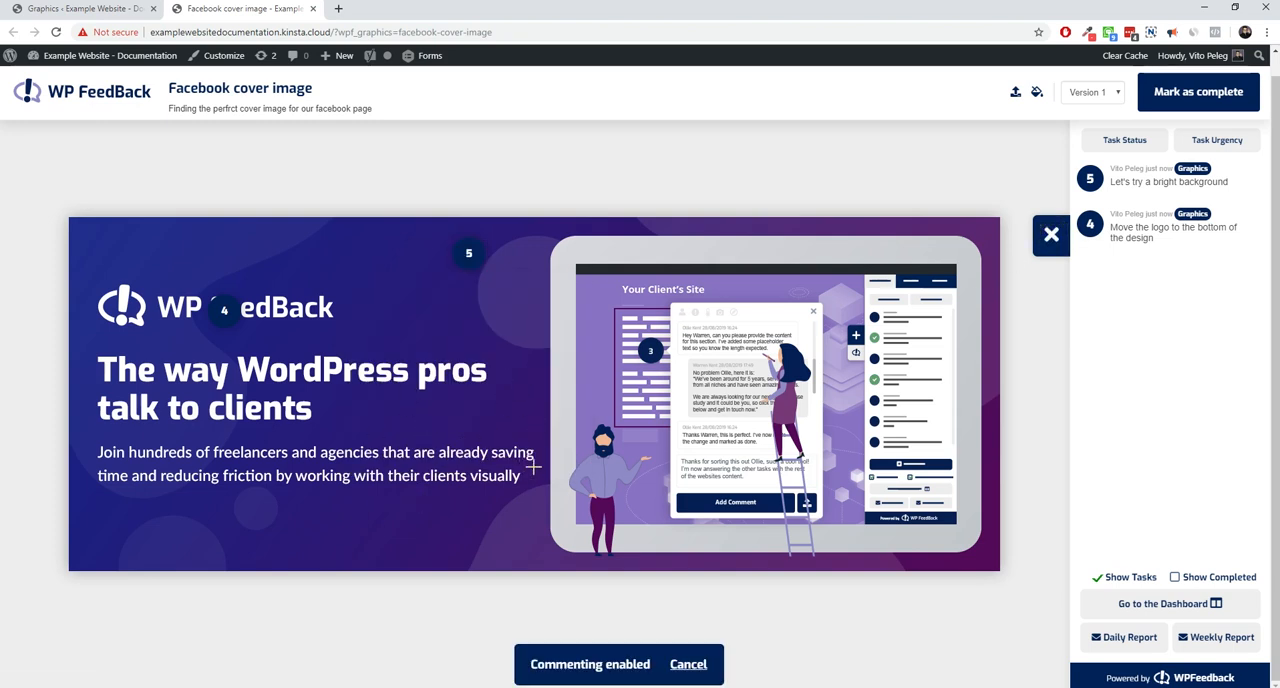
left_click(277, 466)
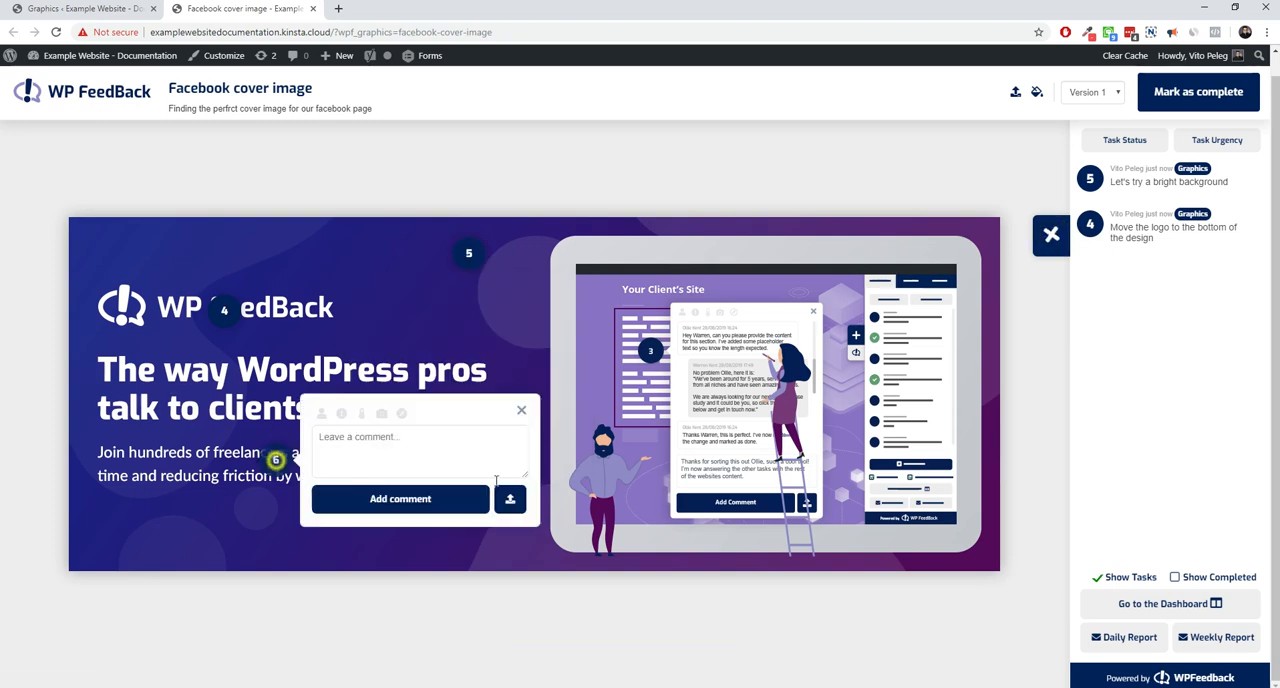
type("Make this te")
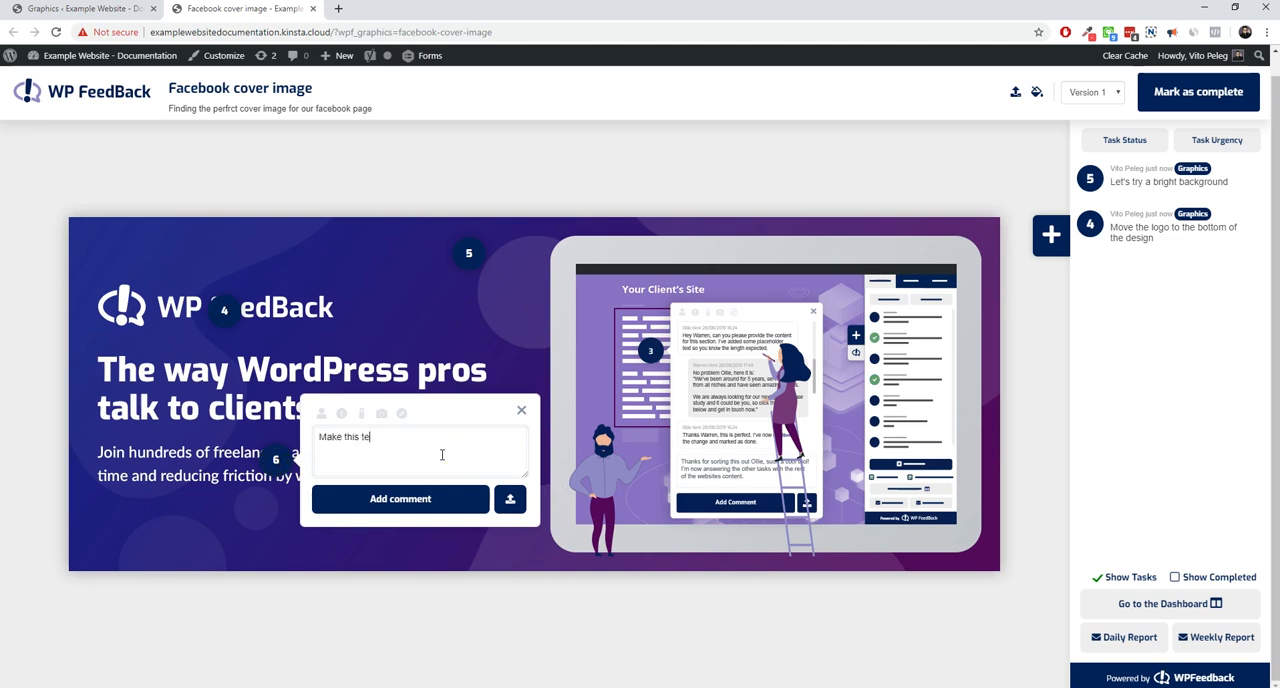
type("xt smaller")
left_click(443, 499)
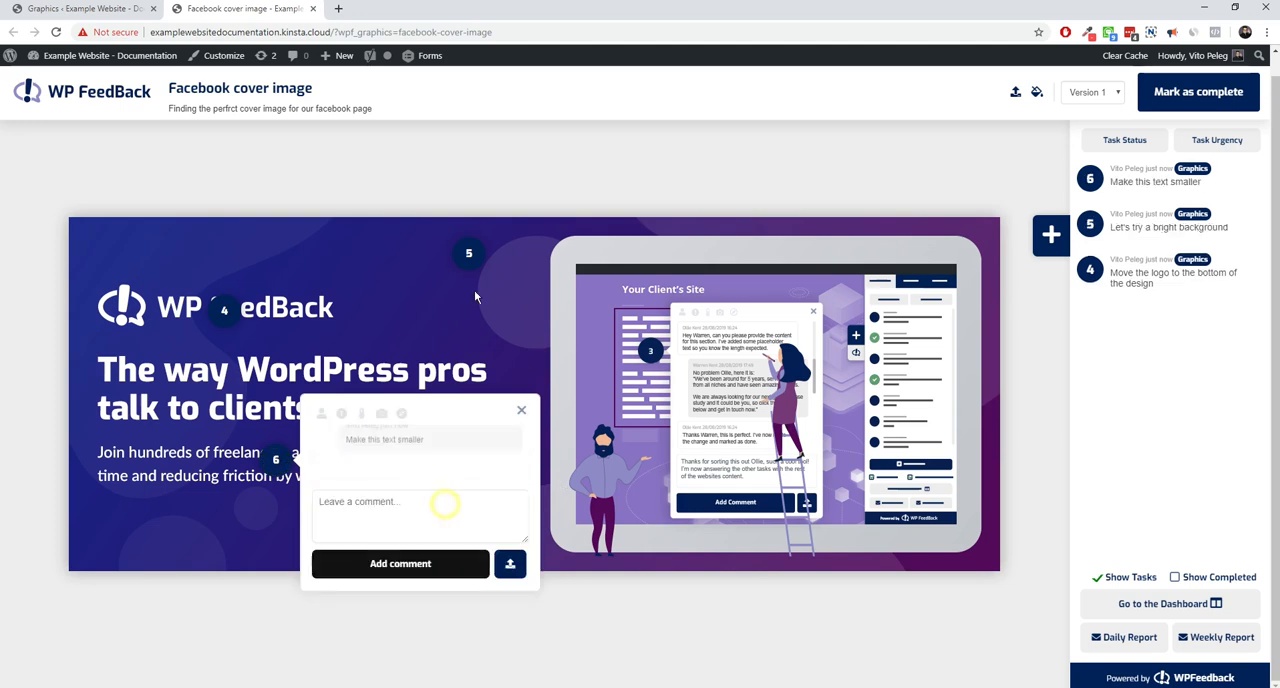
left_click(521, 414)
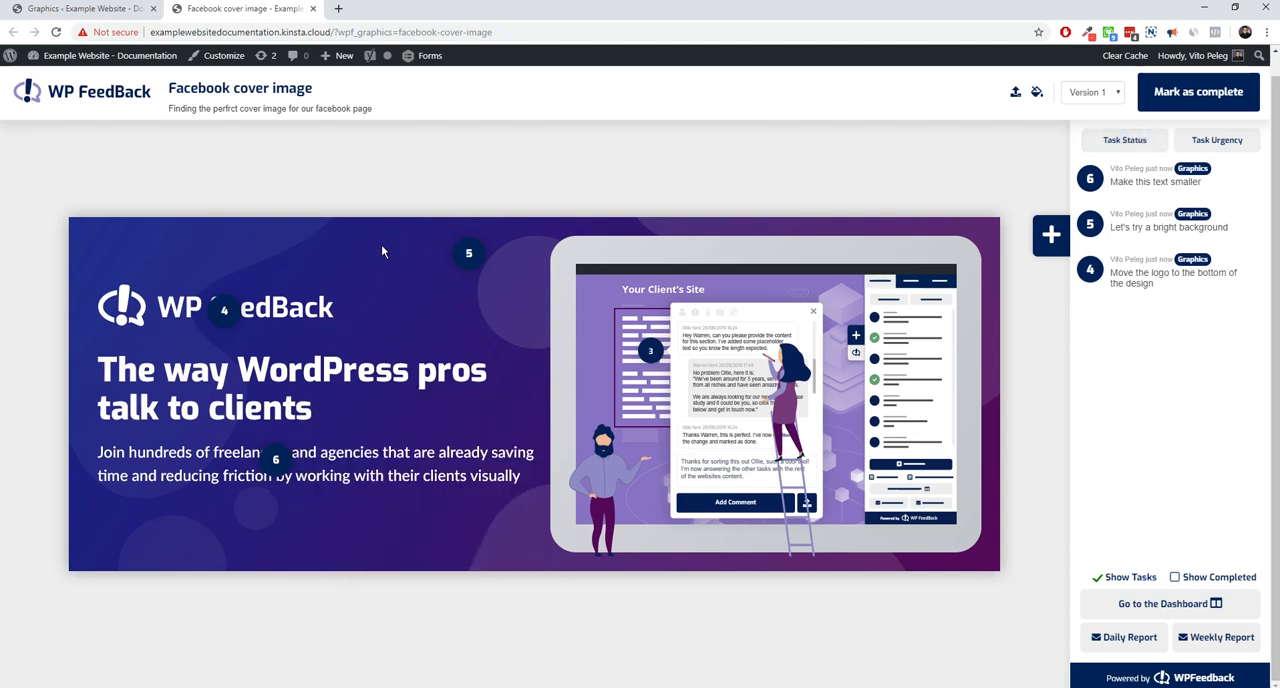
Check the logo comment's urgency options, and try its status at Complete before returning it to Open Task
left_click(229, 314)
left_click(290, 233)
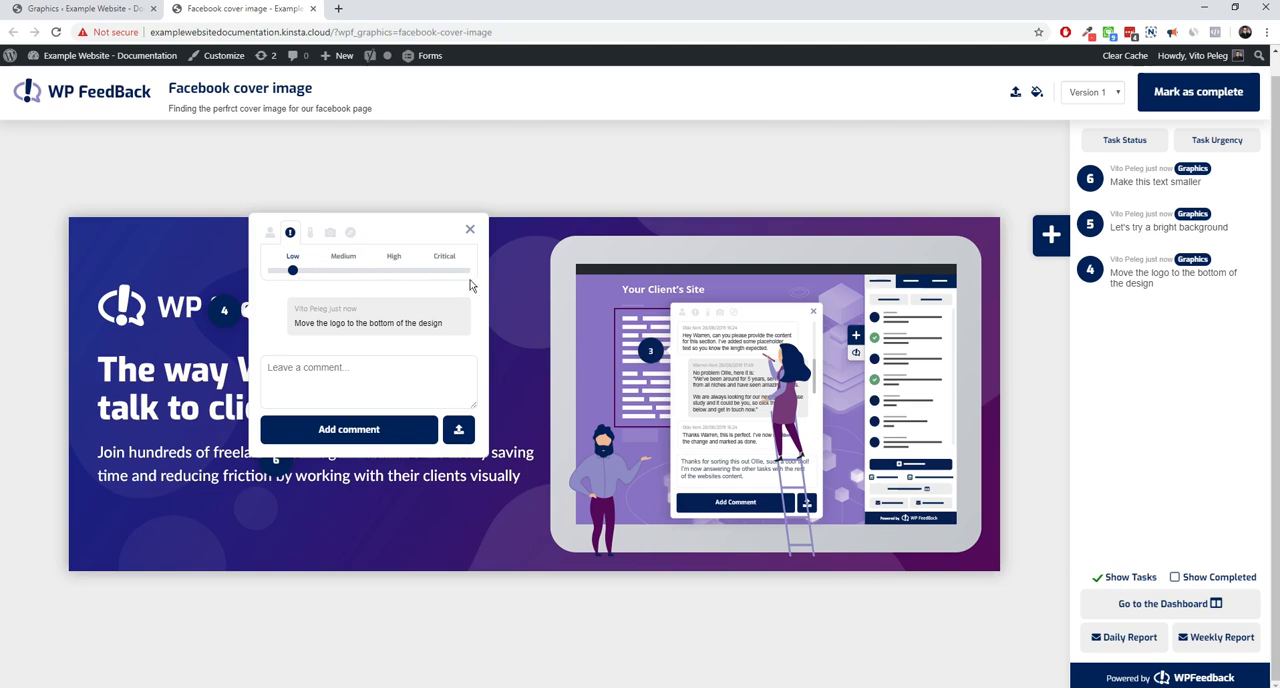
left_click(310, 233)
left_click(446, 268)
left_click(288, 260)
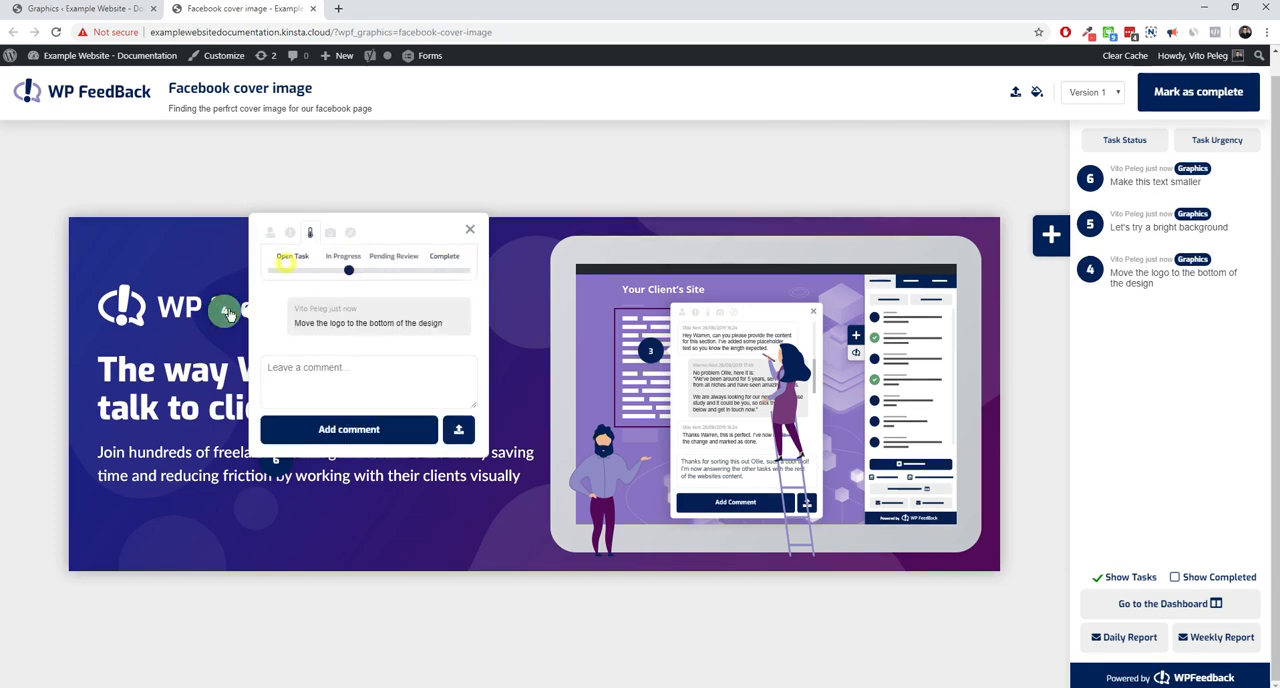
Examine the screenshot option, technical details and assigned users of the logo comment
left_click(330, 232)
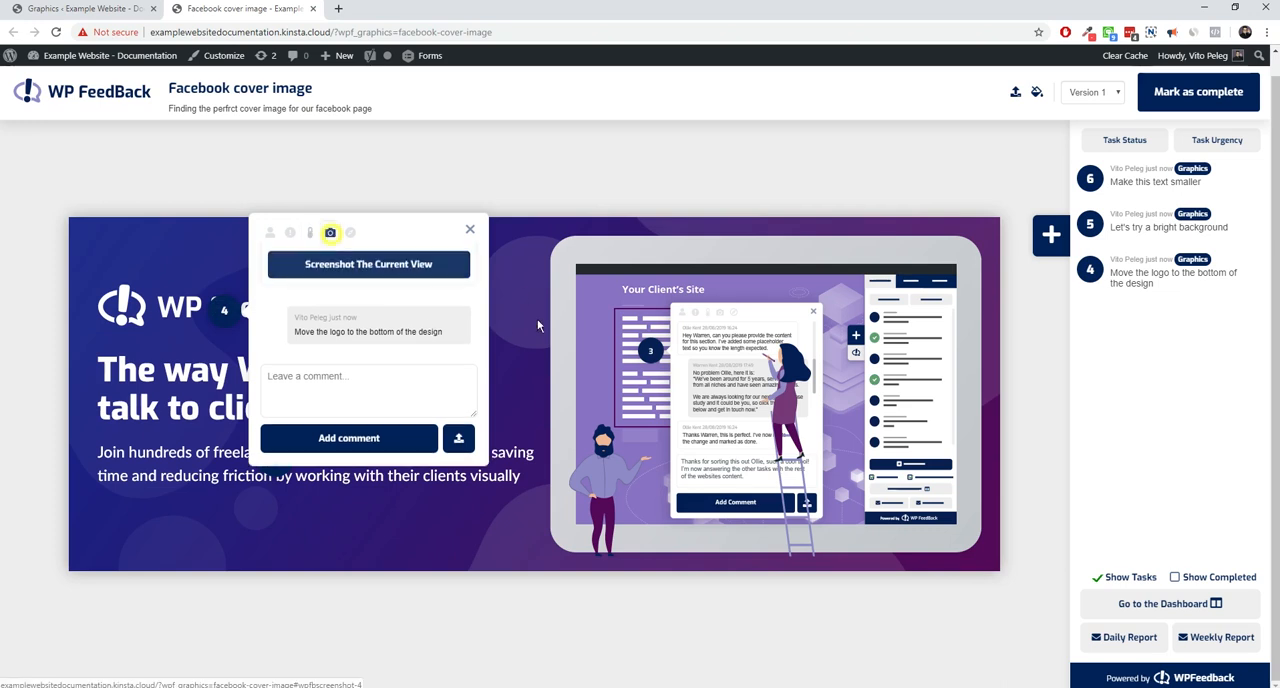
left_click(350, 232)
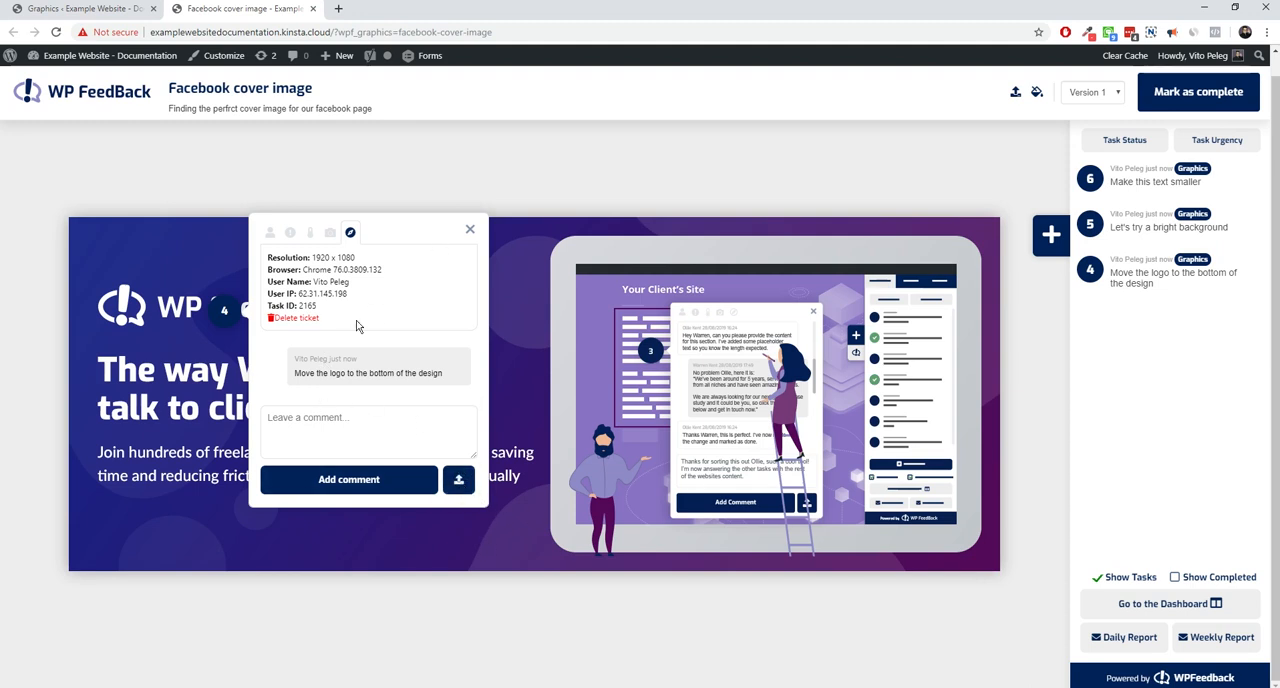
left_click(270, 233)
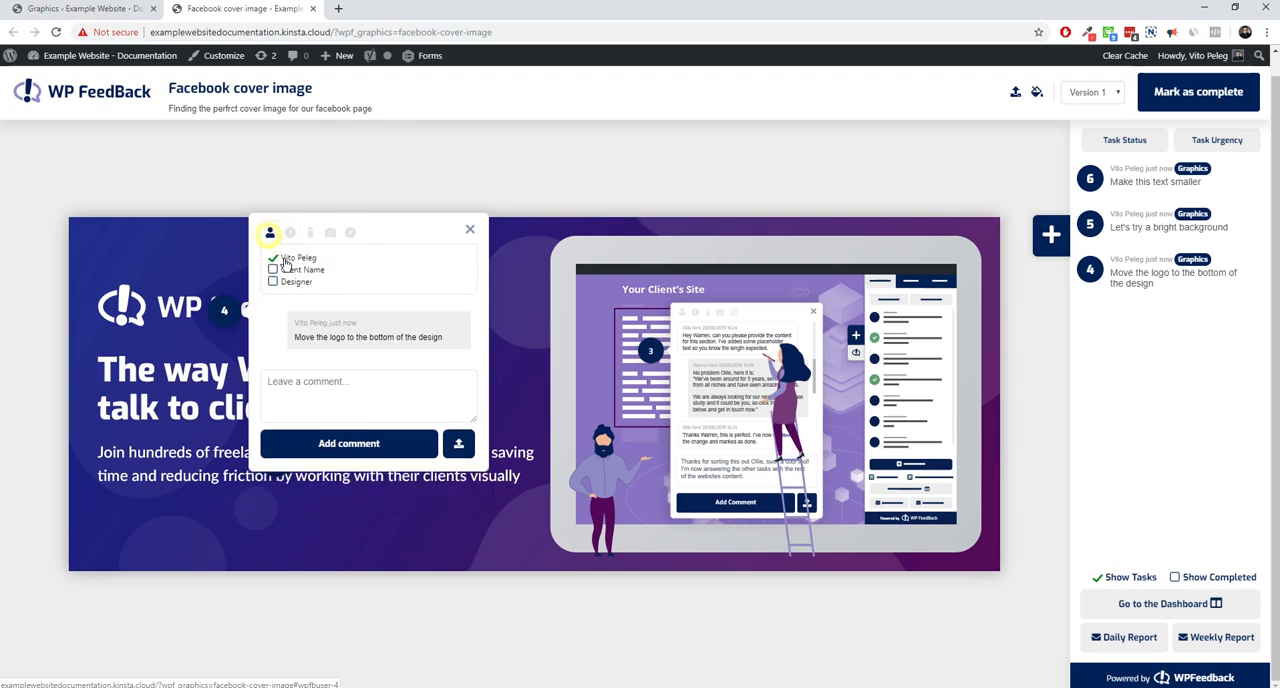
left_click(470, 229)
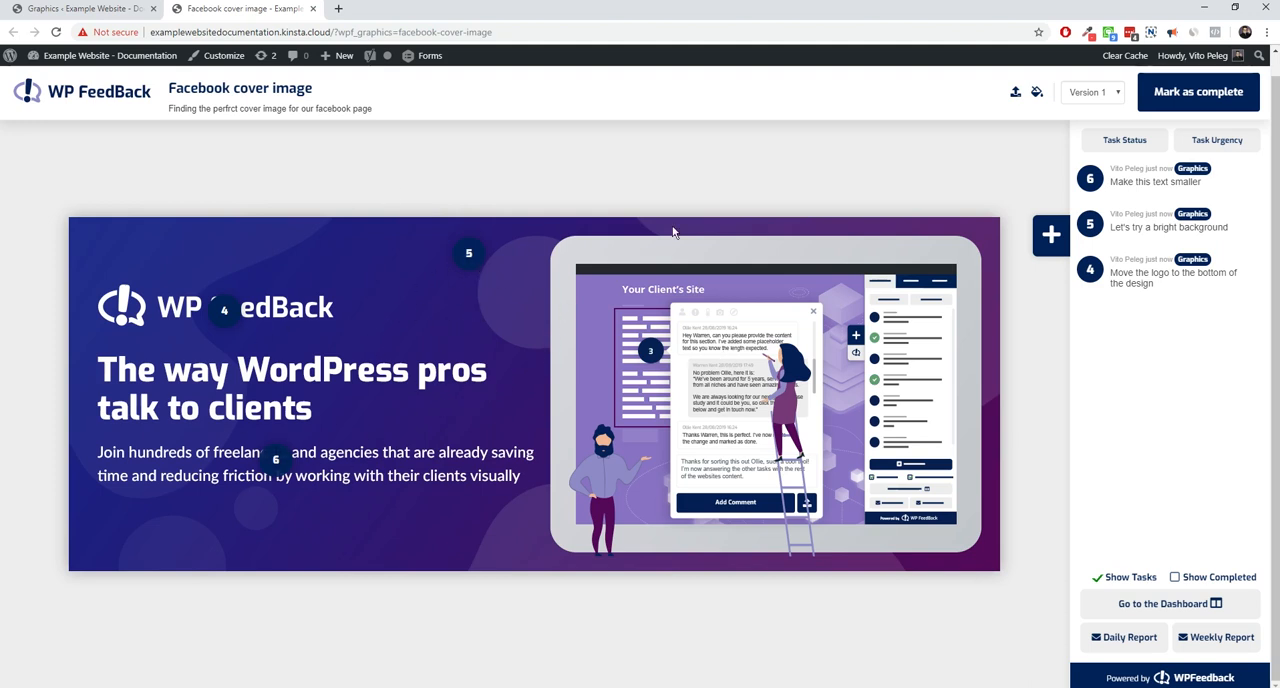
Add FB-v5A.png from the media library as a new version of the cover image
left_click(1015, 91)
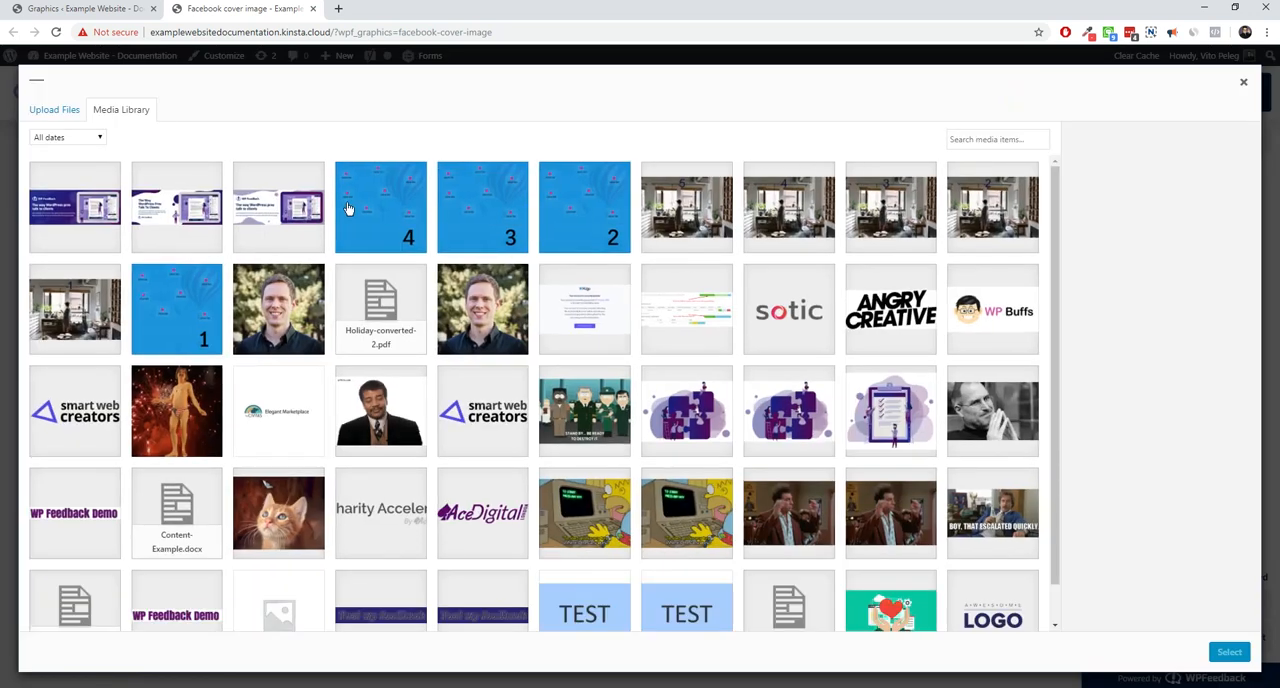
left_click(268, 232)
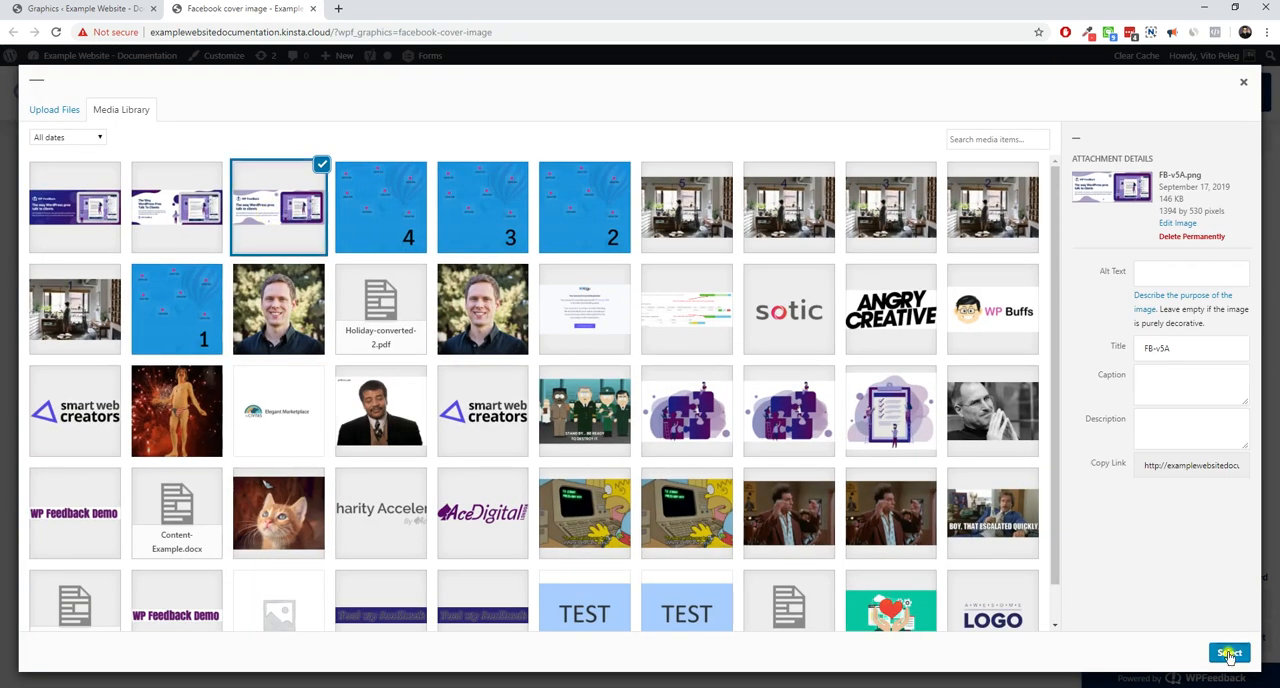
left_click(1230, 653)
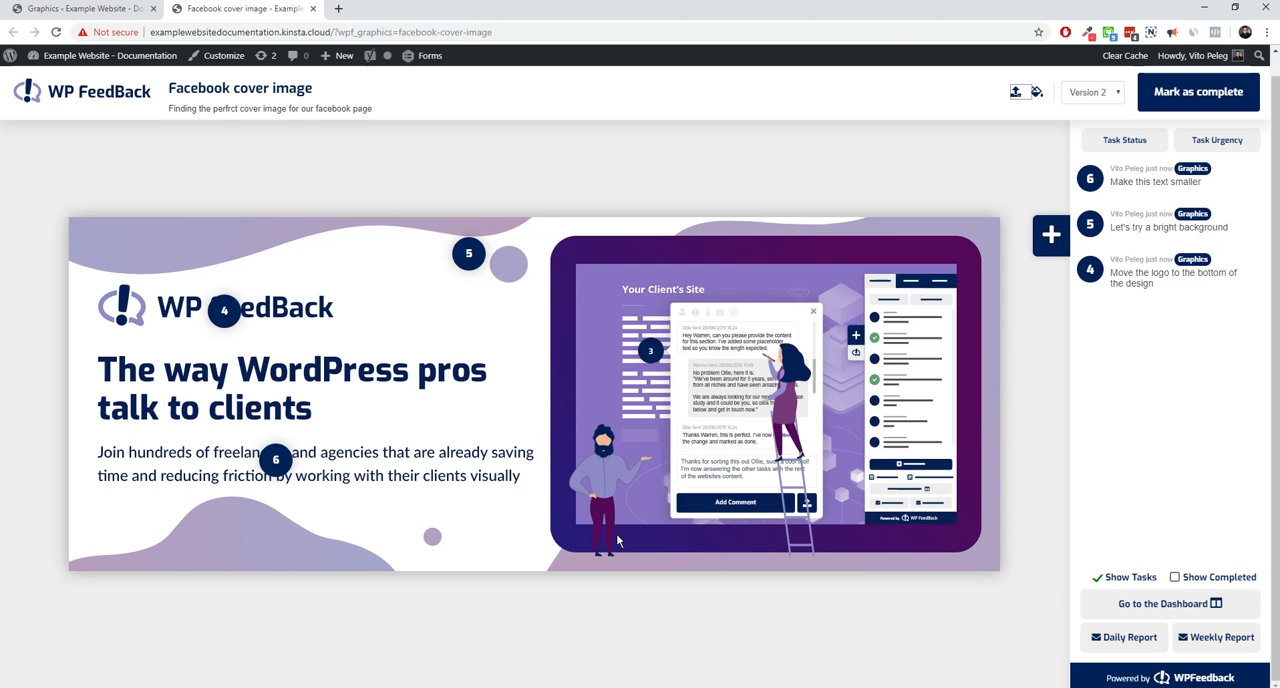
Add the comment "Make the screen border light - Why is it purple" on the tablet's upper border in Version 2
left_click(1050, 237)
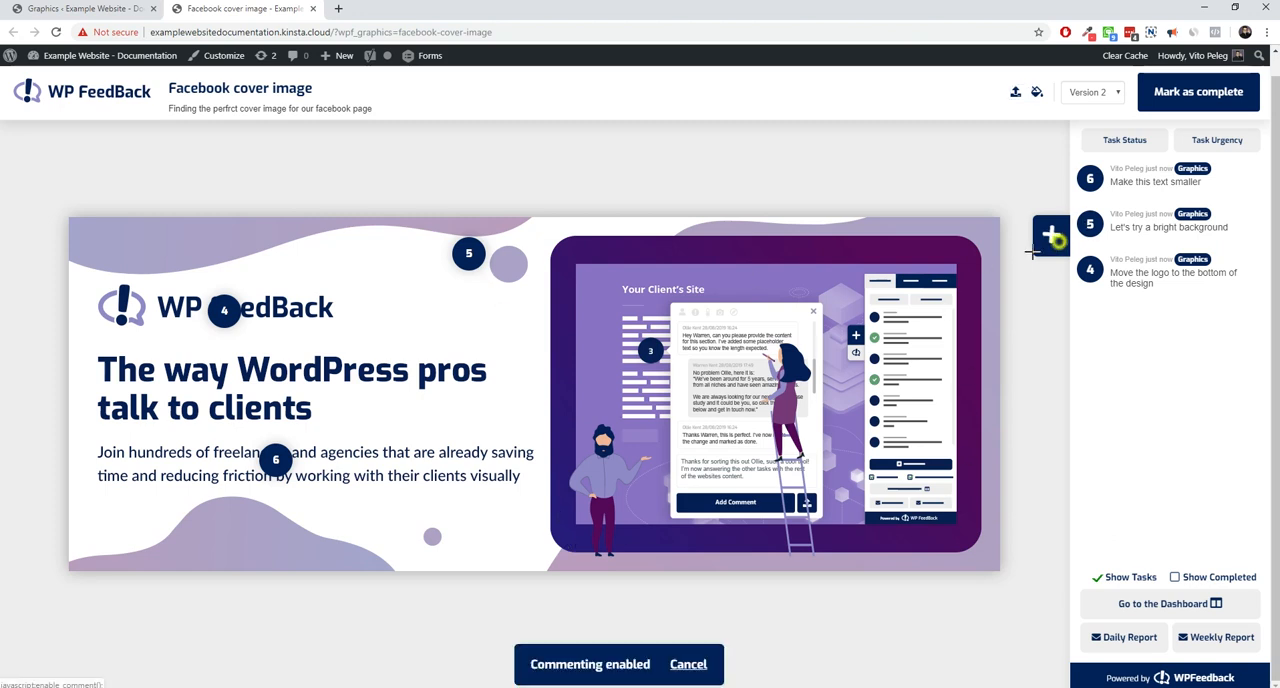
left_click(647, 253)
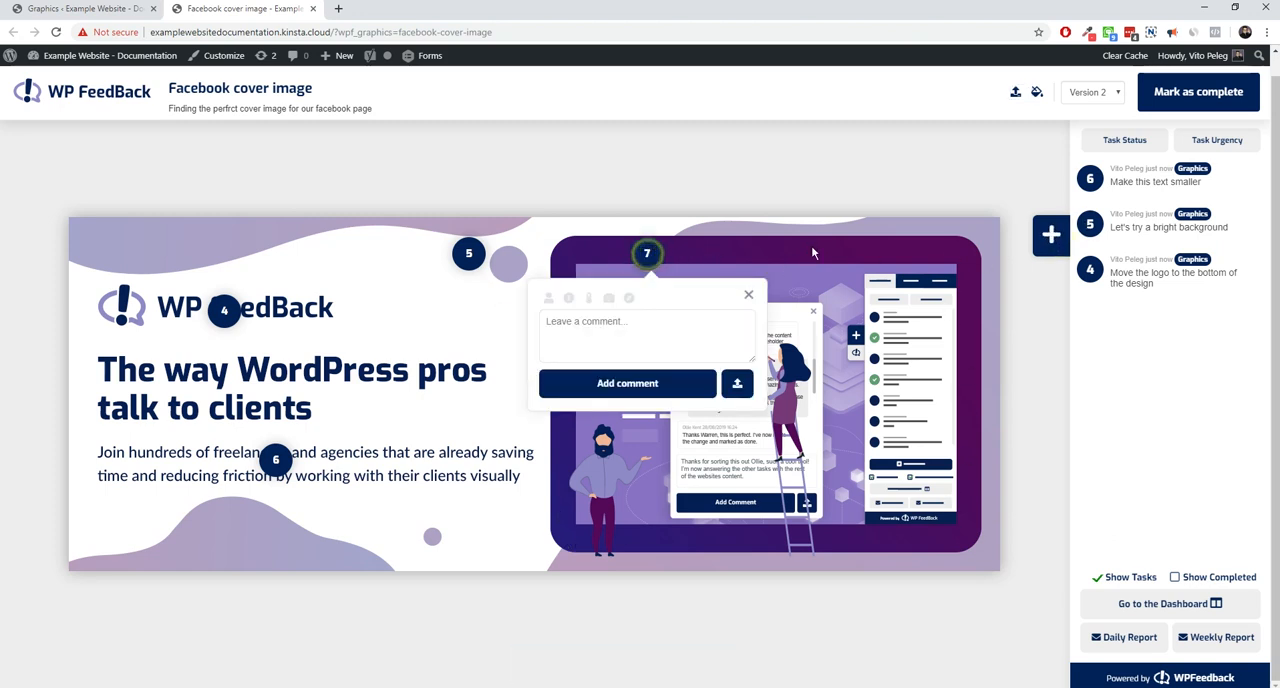
type("Make the sc")
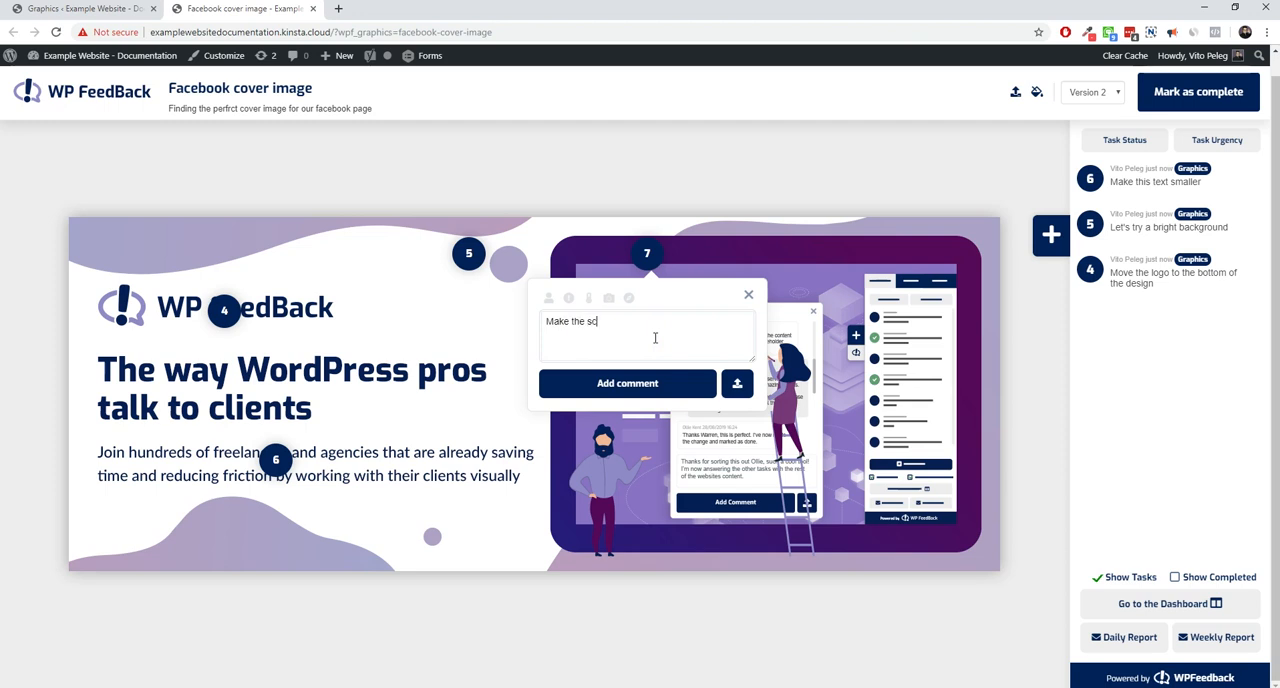
type("reen border light - Why is th")
type(" purple")
left_click(655, 382)
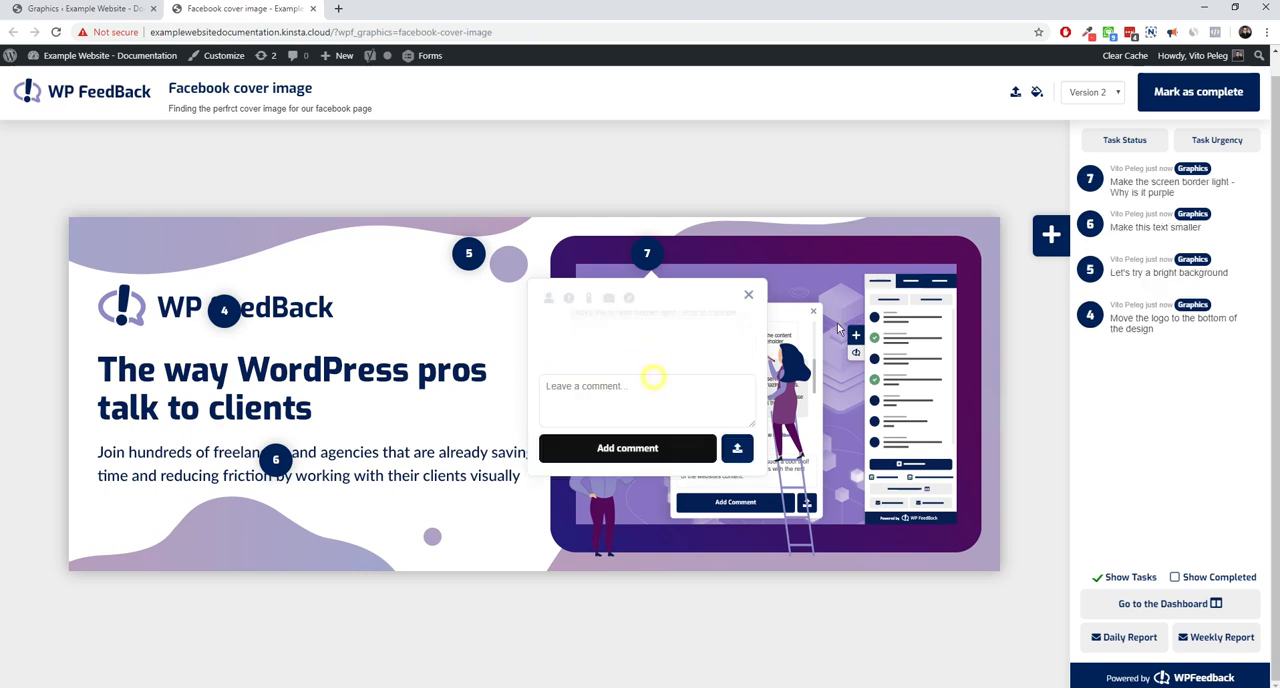
Close the screen border comment and review the comment about moving the logo to the bottom of the design
left_click(746, 294)
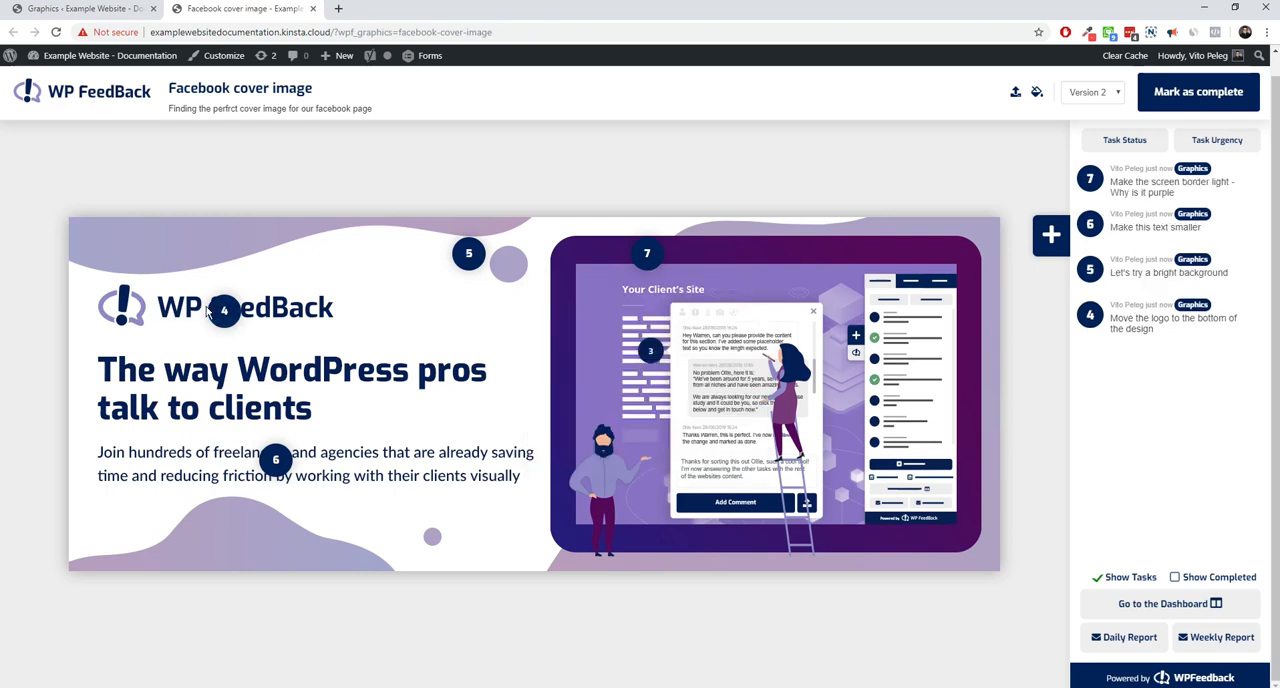
left_click(228, 311)
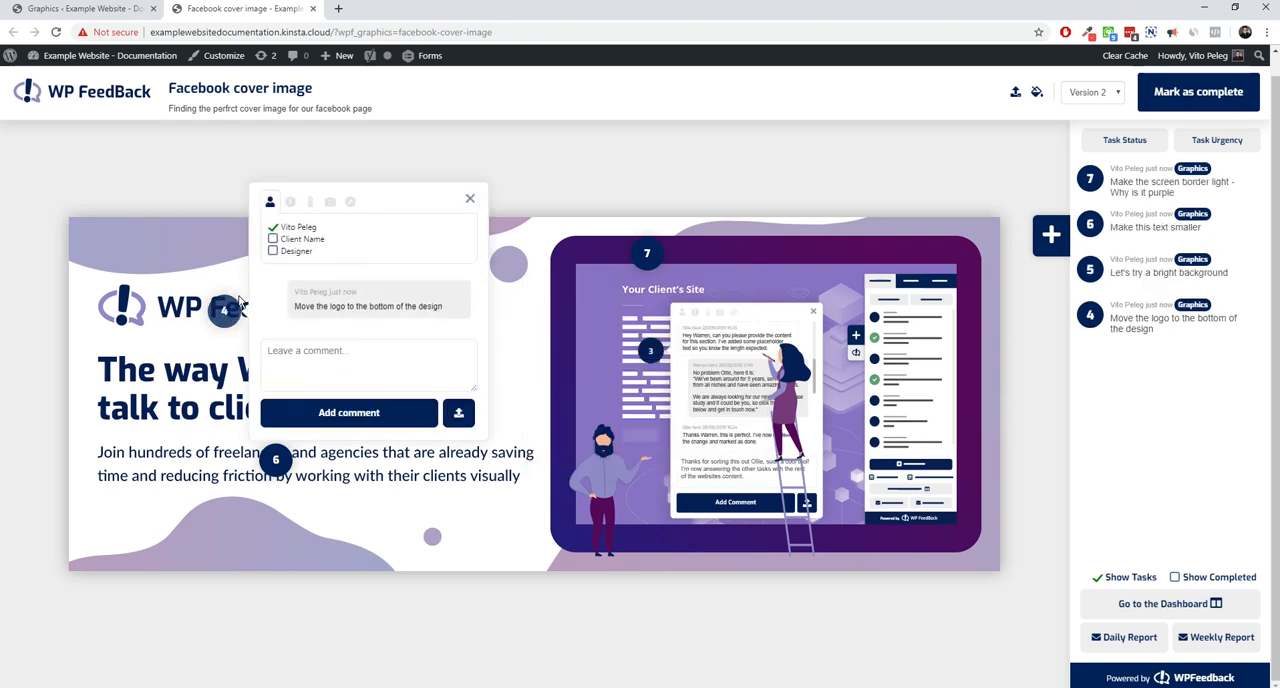
left_click_drag(345, 308, 428, 307)
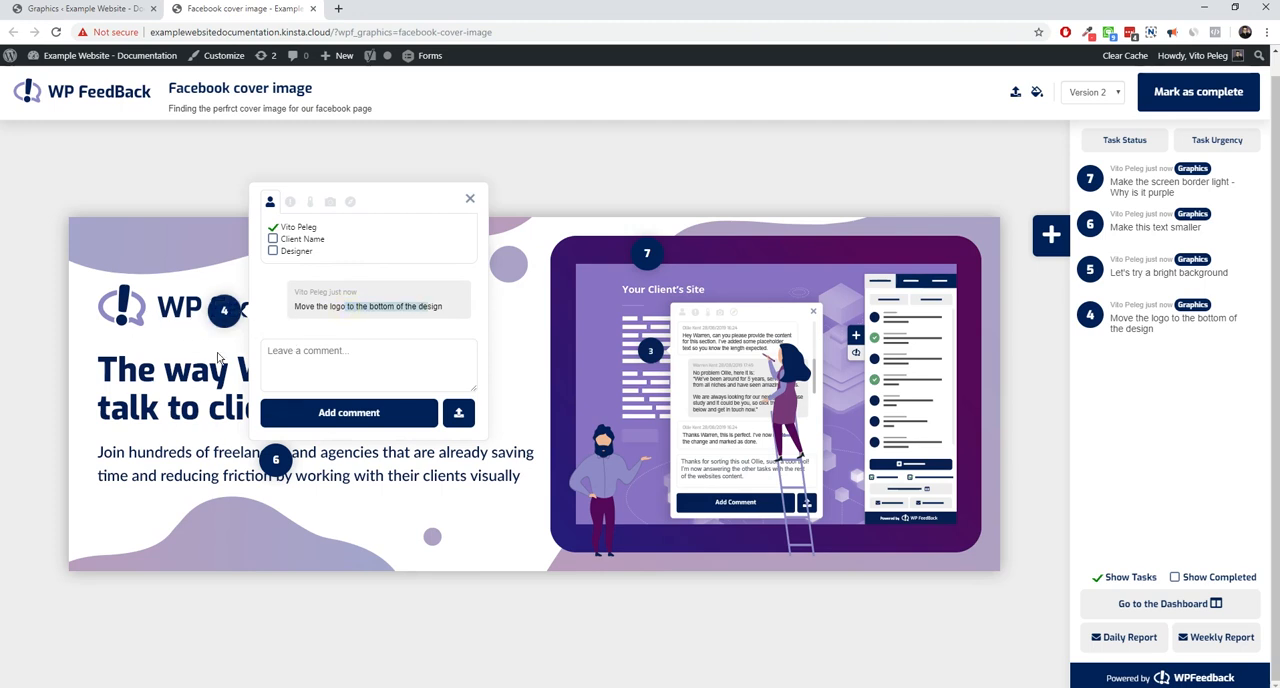
left_click(469, 199)
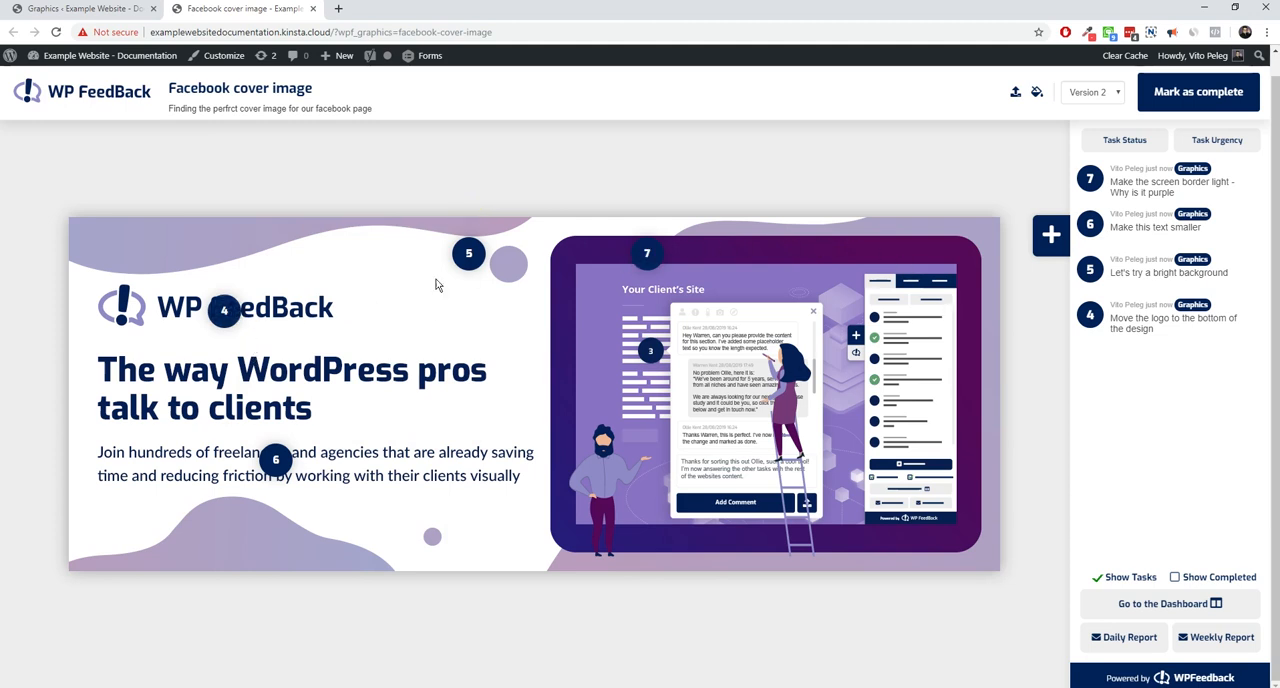
Compare Version 1 and Version 2 of the cover image, finishing on Version 2
left_click(1099, 96)
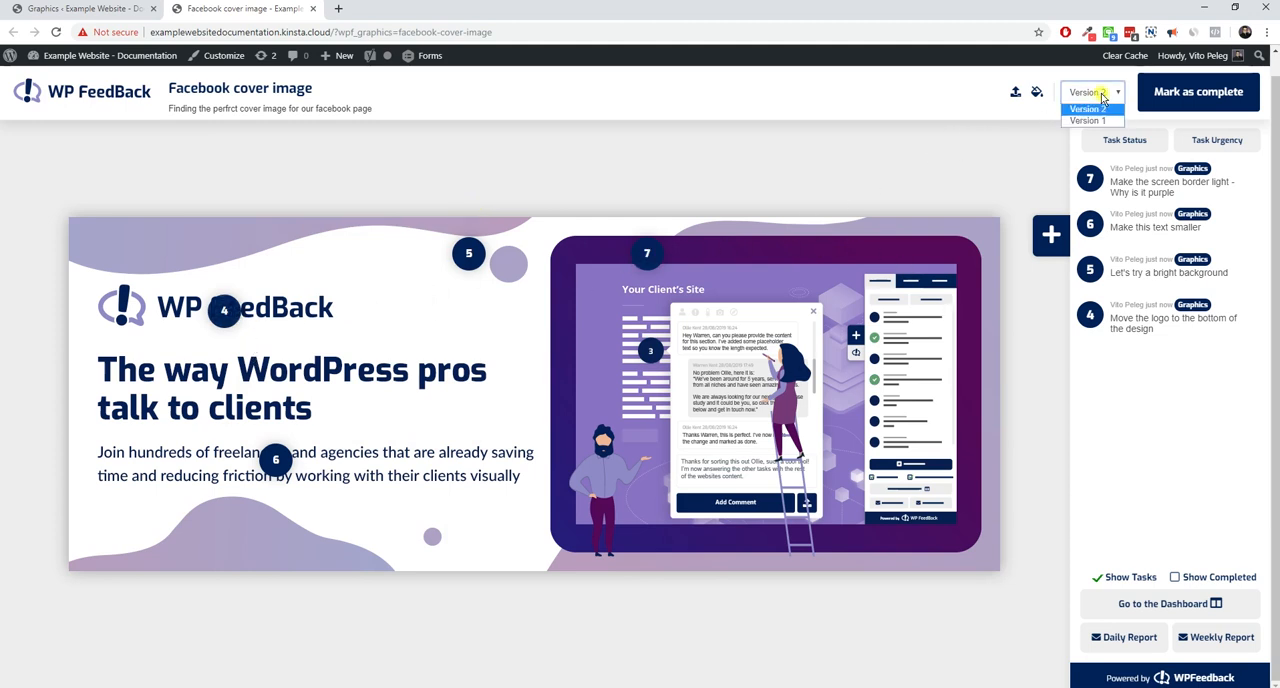
left_click(1097, 121)
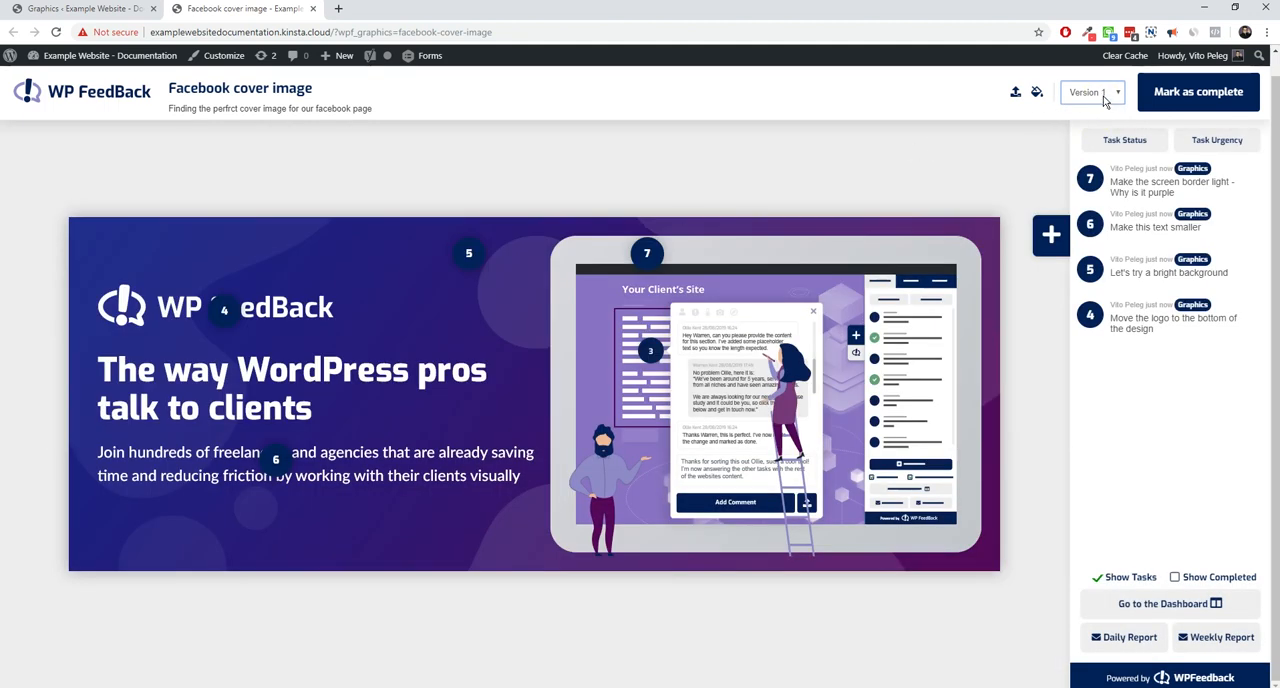
left_click(1106, 98)
left_click(1102, 109)
left_click(1104, 93)
left_click(1103, 112)
left_click(1098, 93)
left_click(1095, 108)
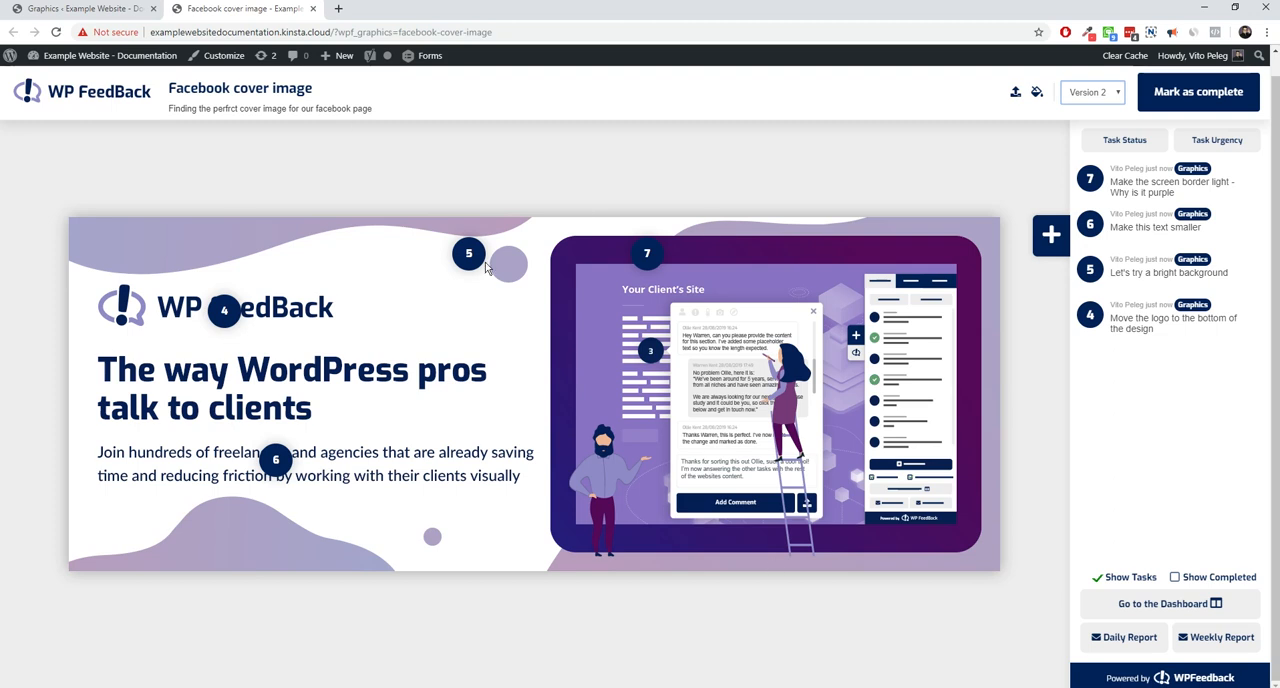
Try white, black, blue and light blue as the background colour around the cover image
left_click(1037, 91)
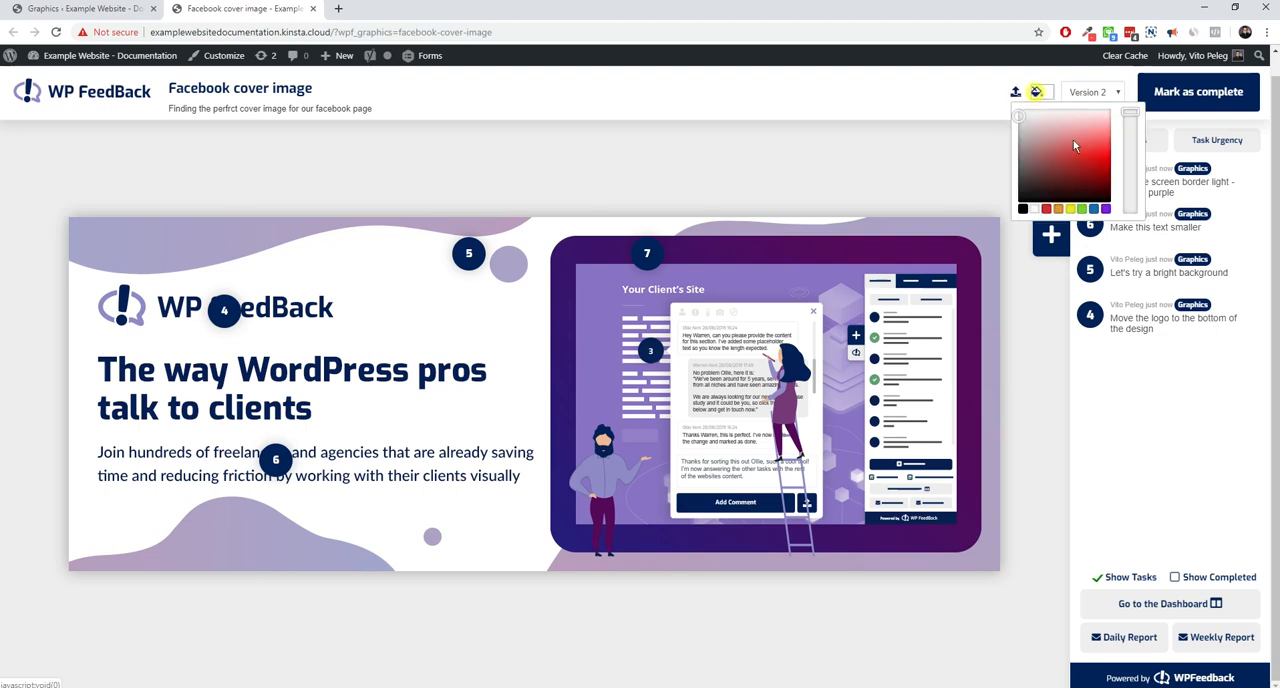
left_click_drag(1021, 117, 1018, 106)
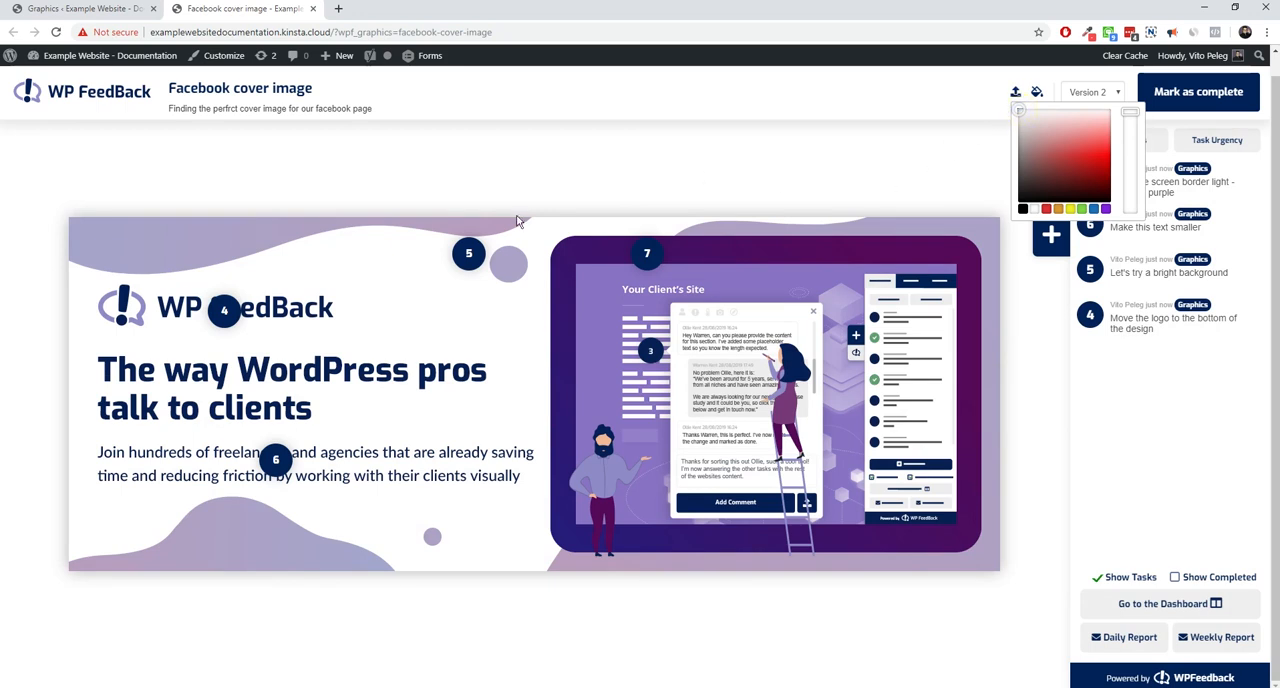
left_click(1023, 208)
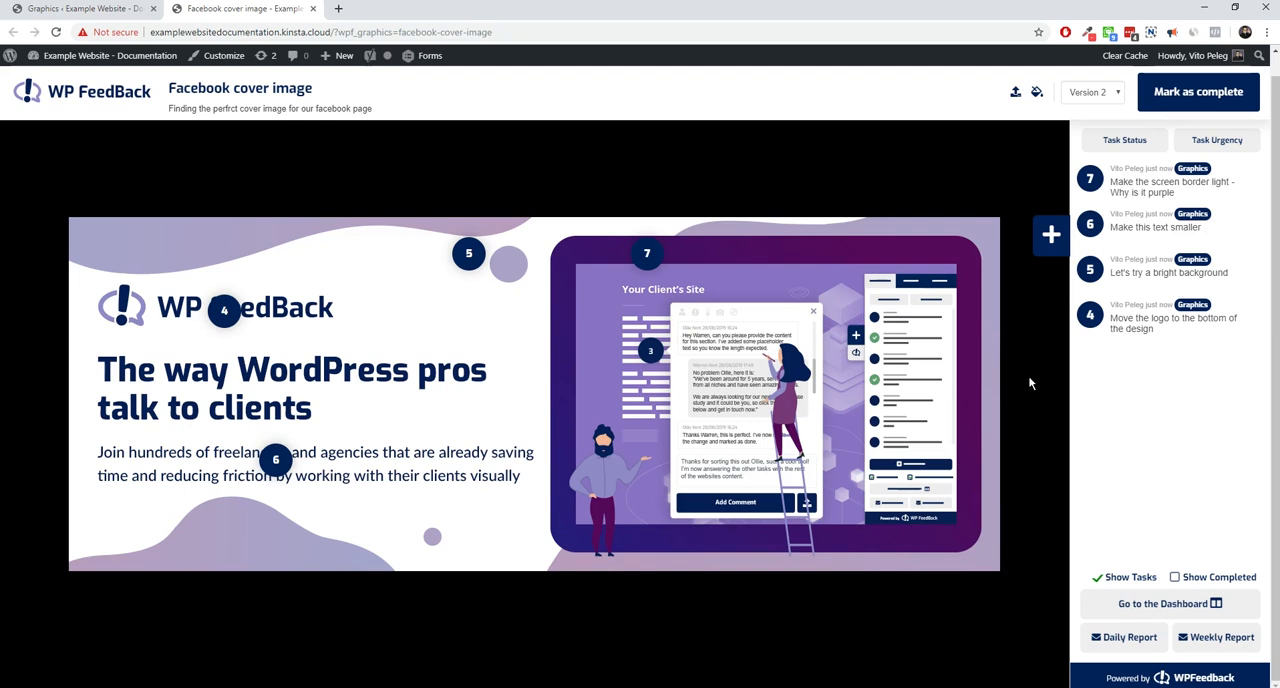
left_click(1037, 92)
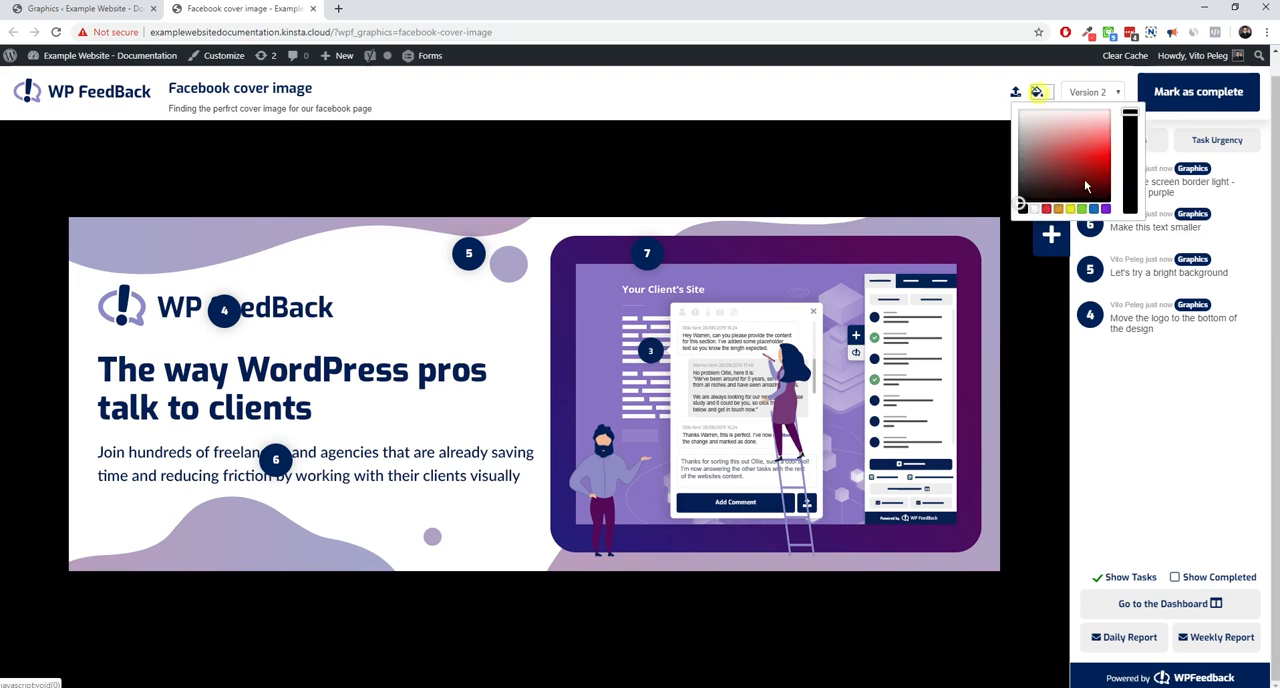
left_click(1093, 209)
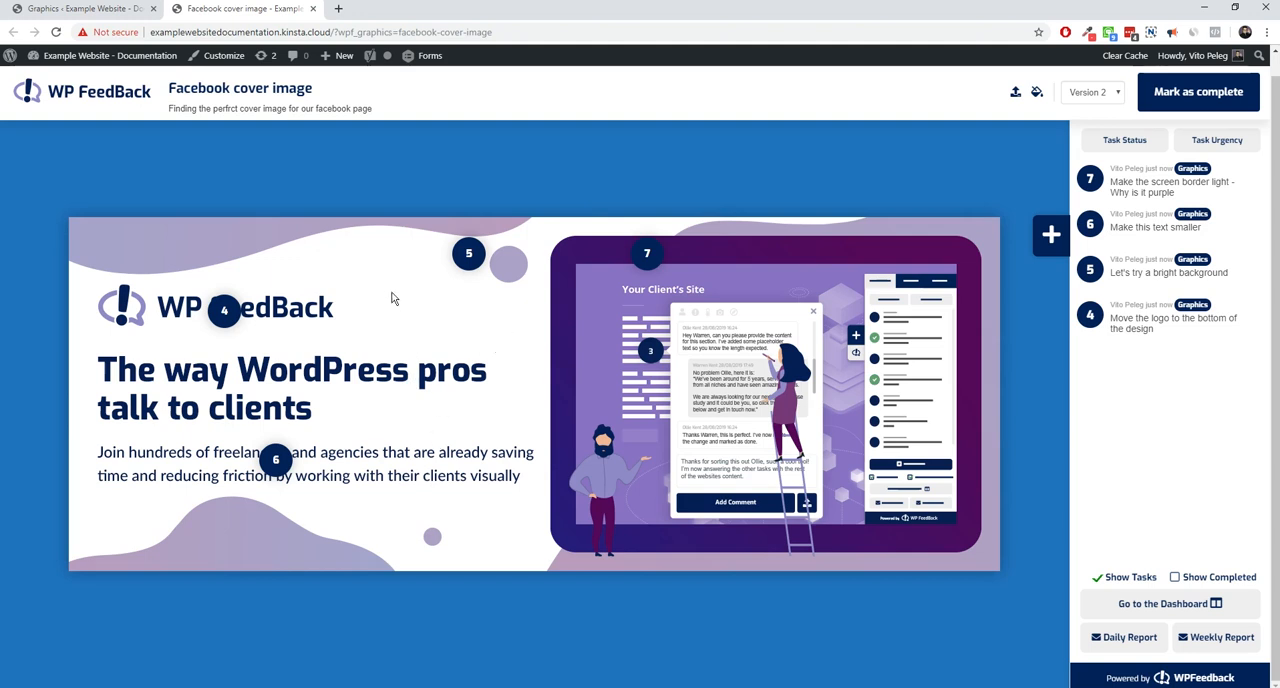
left_click(1038, 93)
left_click_drag(1089, 161, 1088, 138)
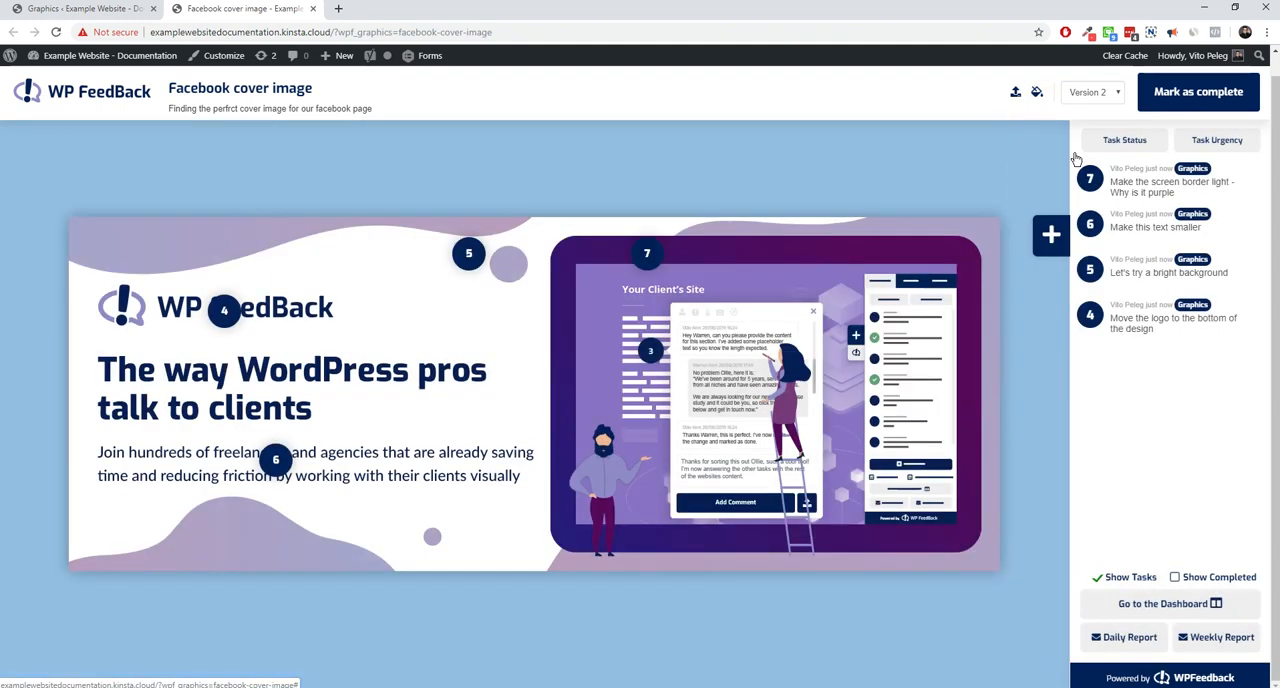
Set the background colour around the cover image to light grey
left_click(1036, 93)
mouse_move(1027, 197)
left_mouse_down()
mouse_move(1030, 158)
mouse_move(1005, 120)
left_mouse_up()
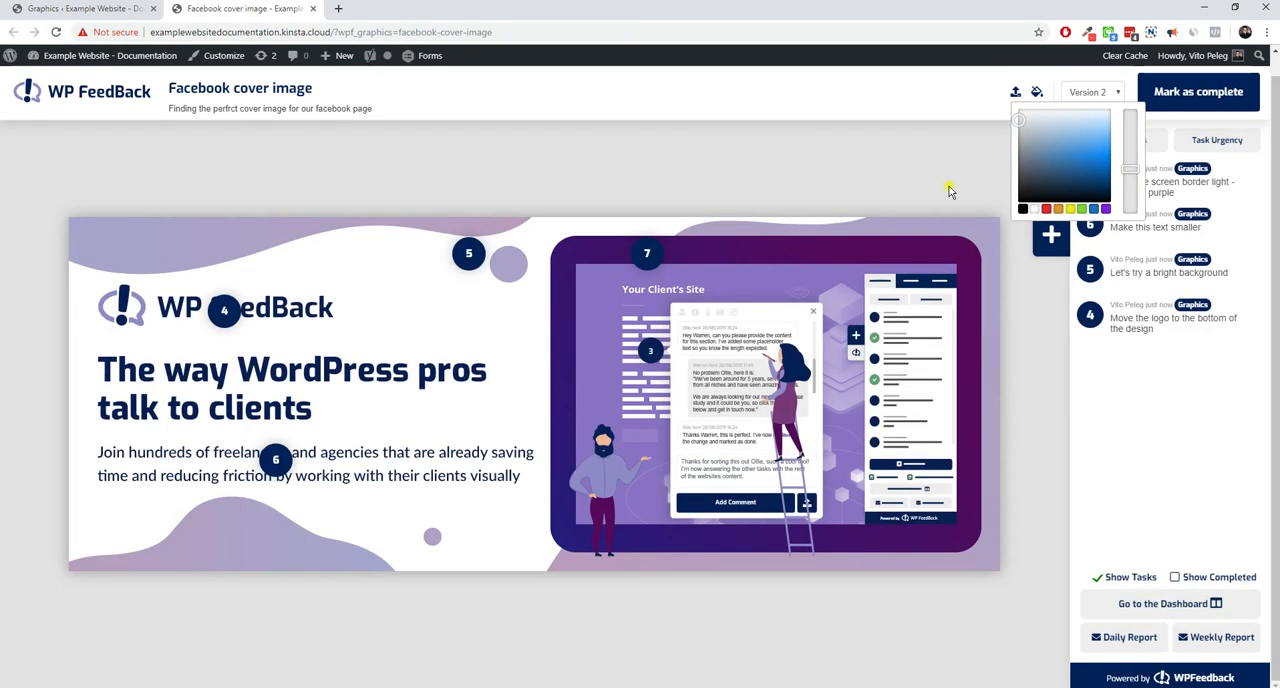
left_click(1037, 92)
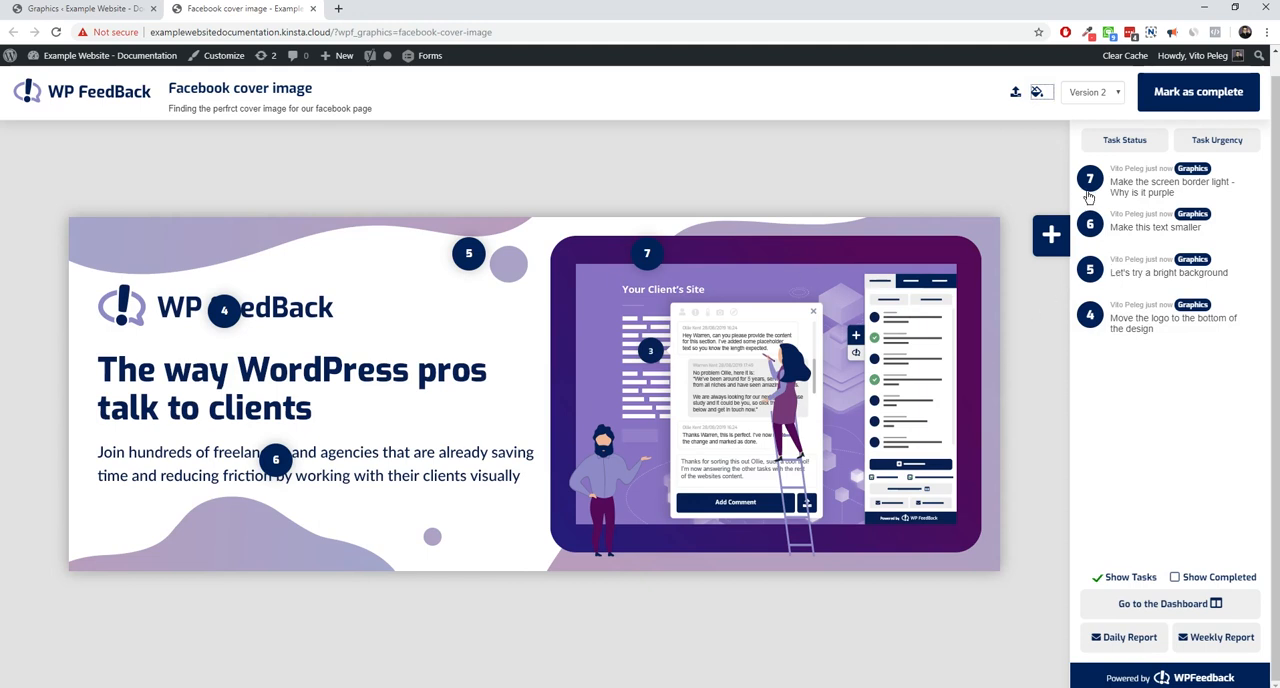
Find the comment "Let's try a bright background" from the task list and set its status to Complete
left_click(1141, 229)
left_click(1143, 224)
left_click(1143, 271)
left_click(1143, 271)
left_click(1143, 271)
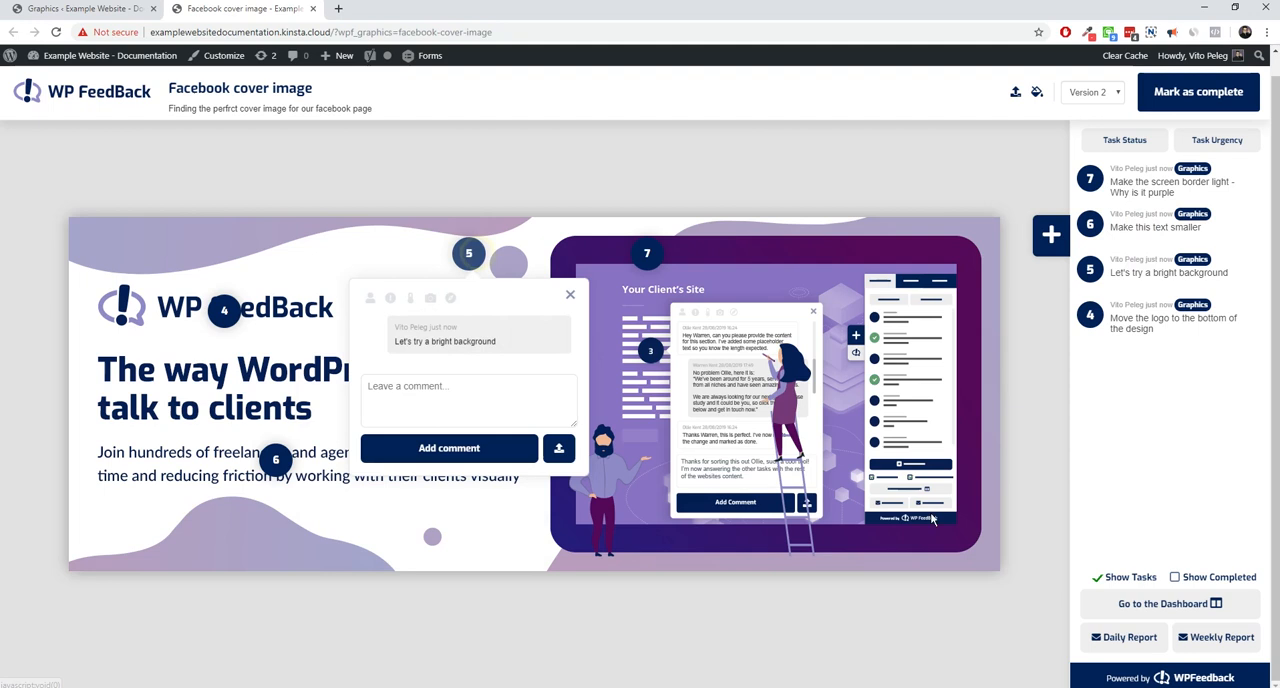
left_click(410, 299)
left_click(546, 330)
left_click(570, 298)
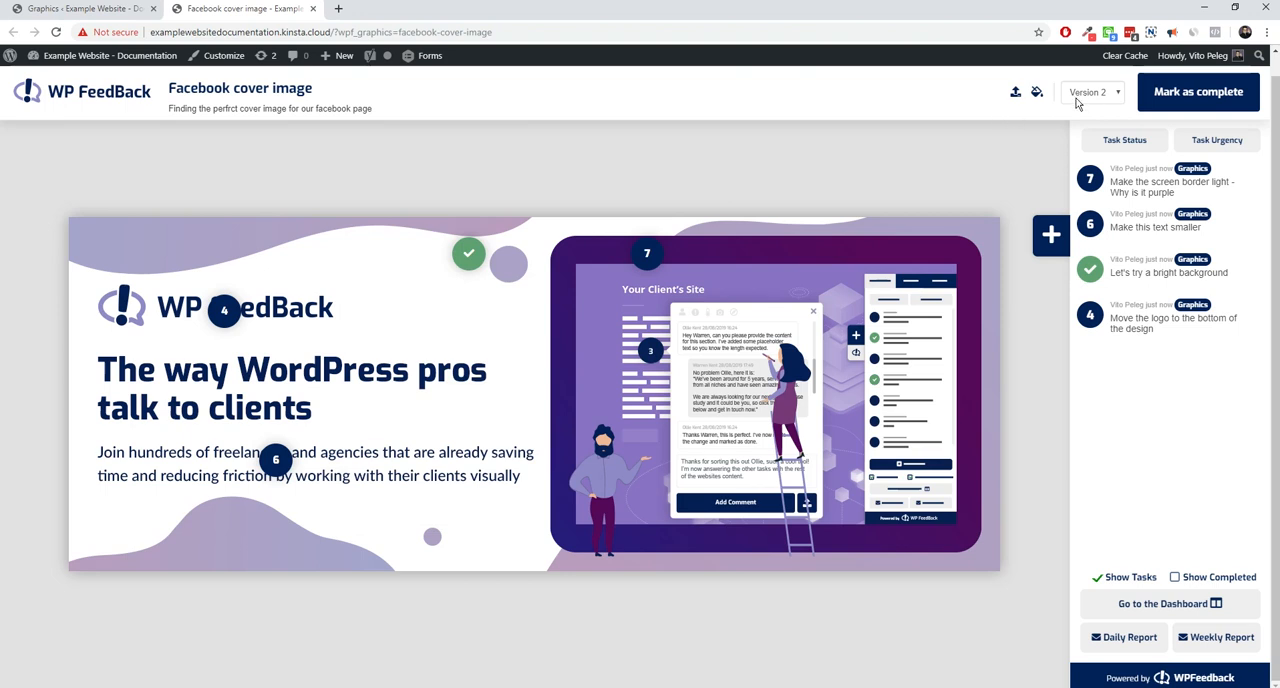
Add the white cover design with the logo beneath the text from the media library as a new version
left_click(1015, 95)
left_click(215, 228)
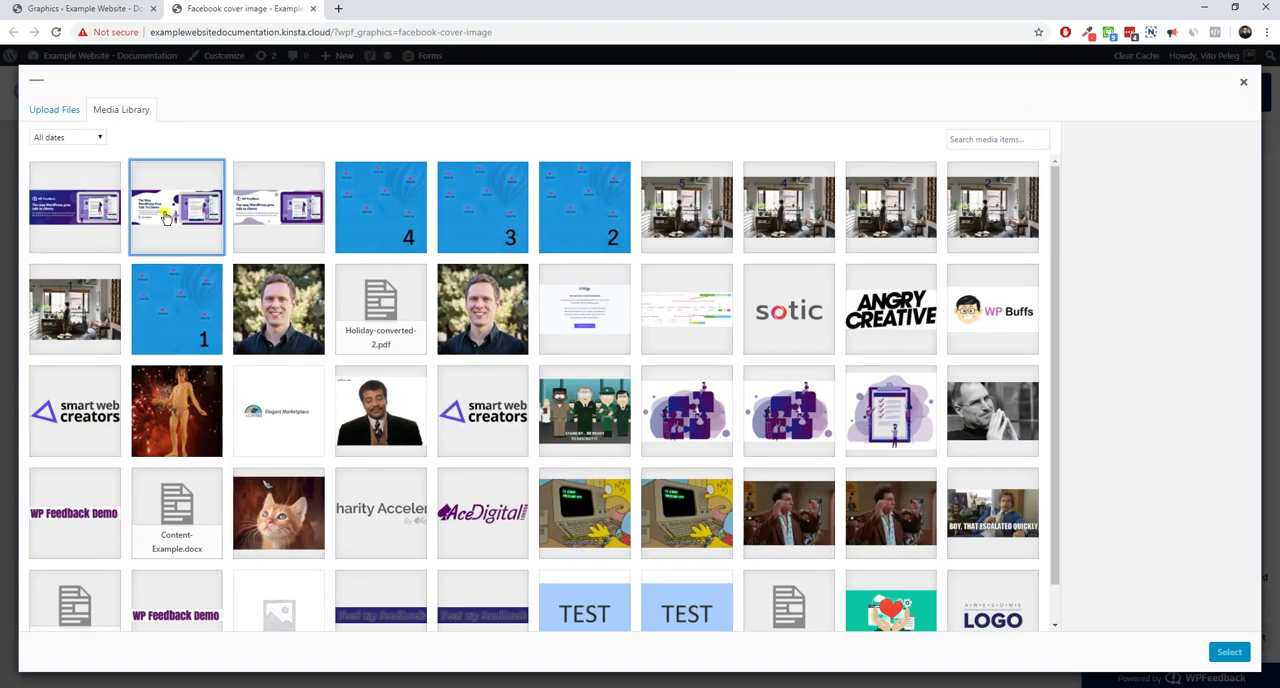
left_click(1229, 652)
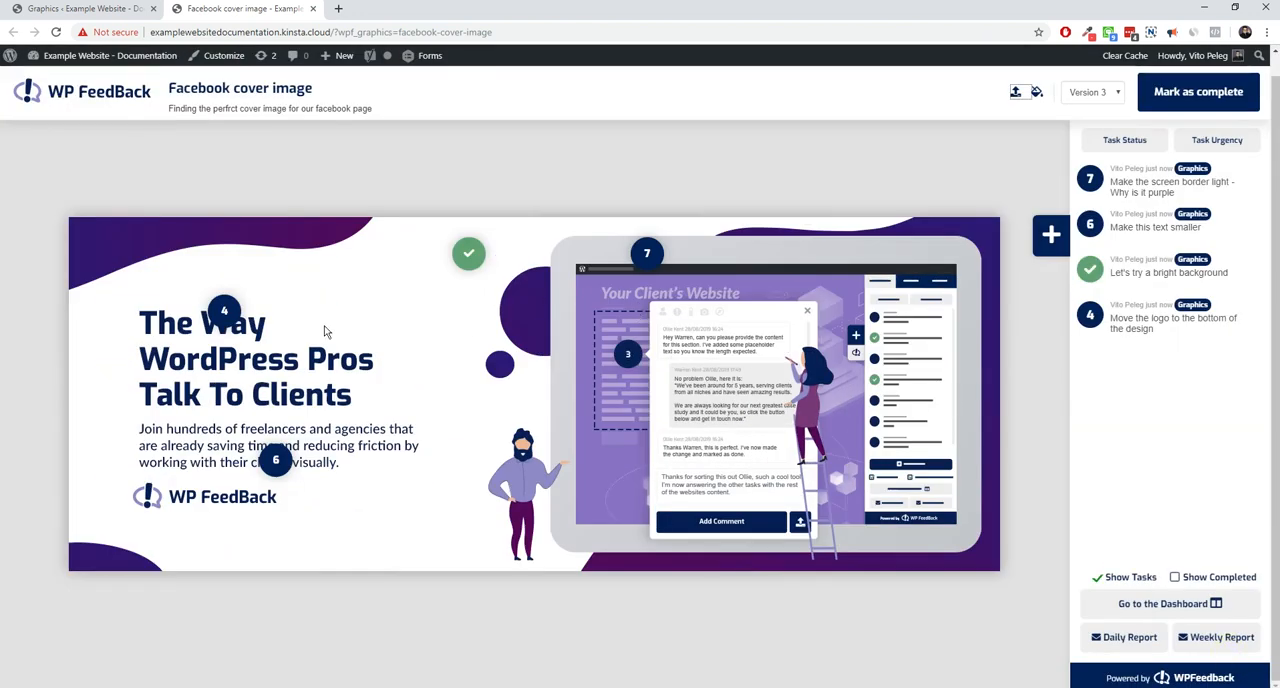
Move the pin of the comment "Move the logo to the bottom of the design" onto the logo below the text
left_click(224, 312)
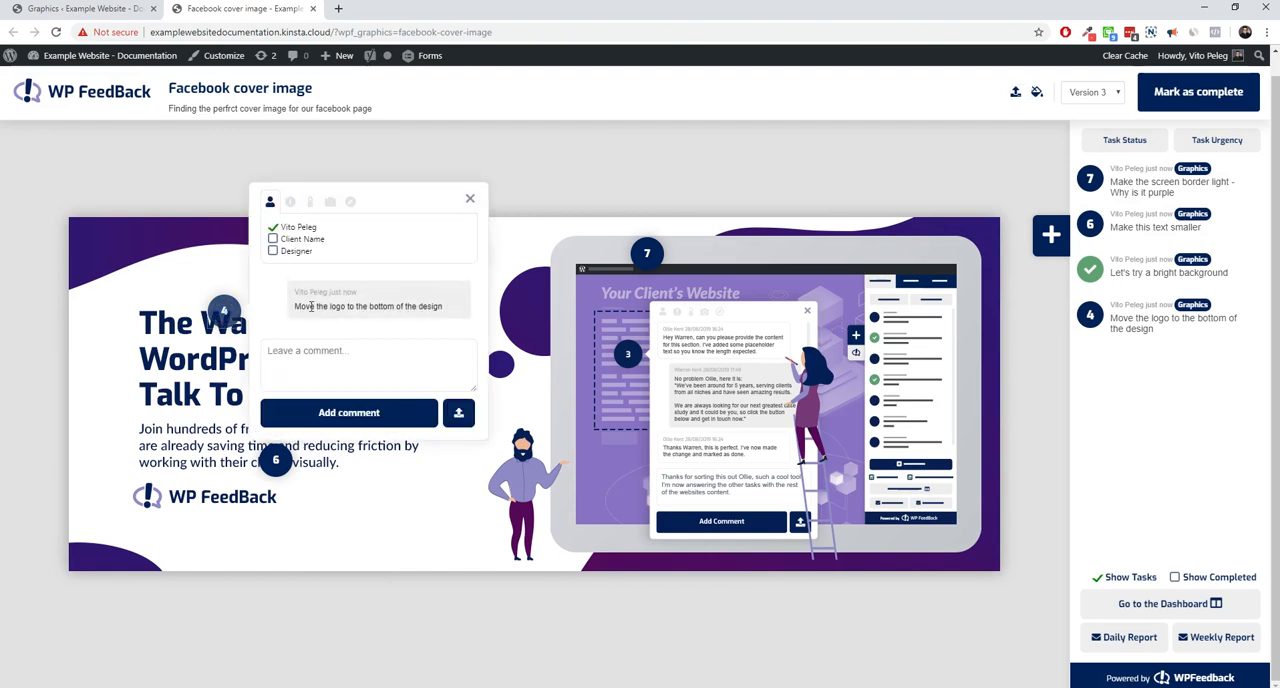
left_click(470, 199)
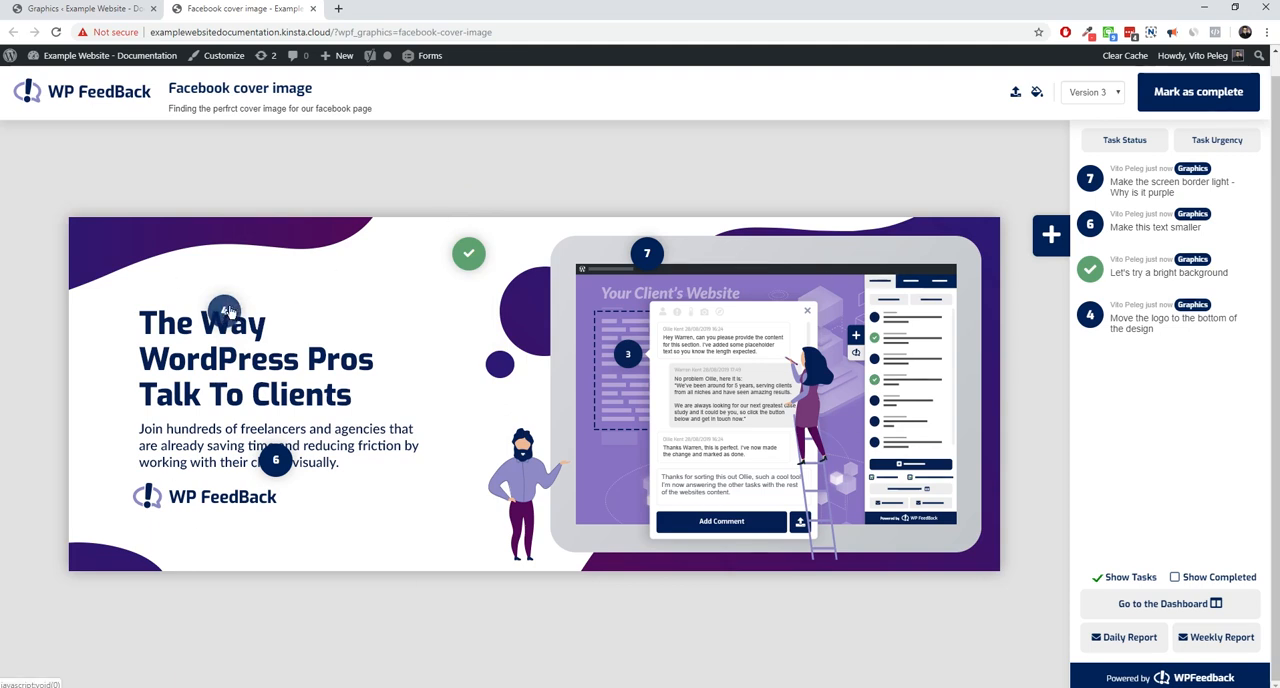
left_click_drag(228, 312, 197, 495)
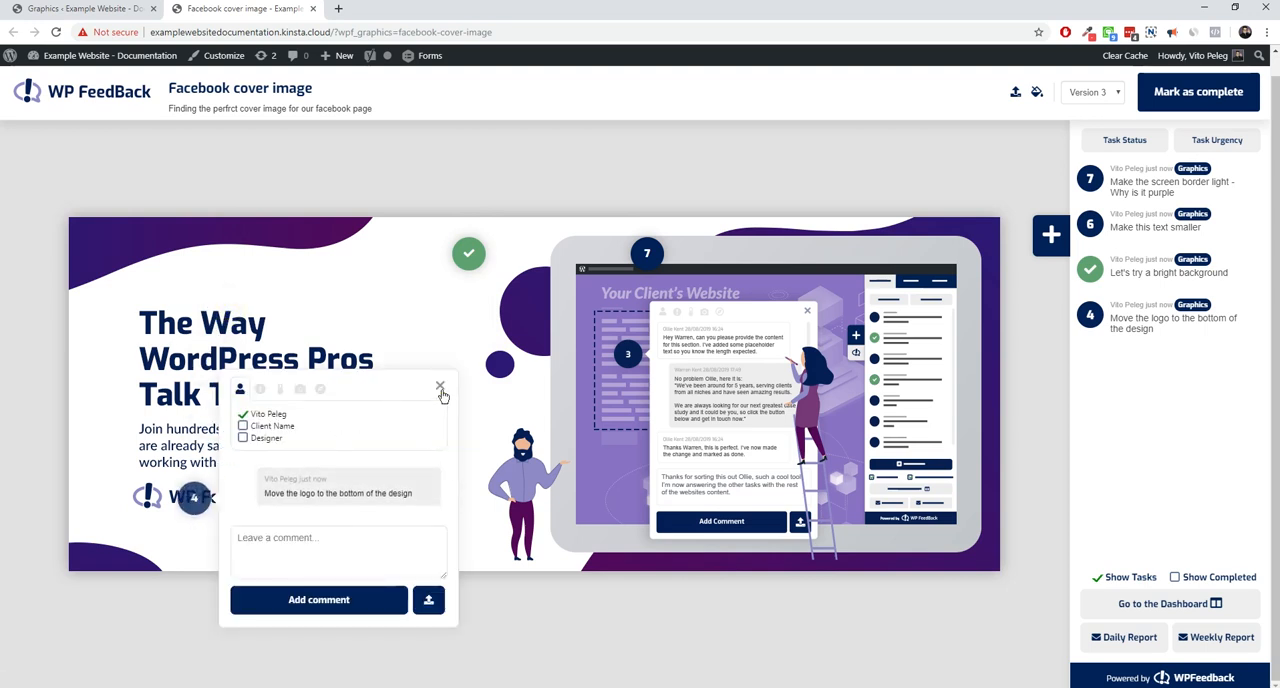
left_click(440, 389)
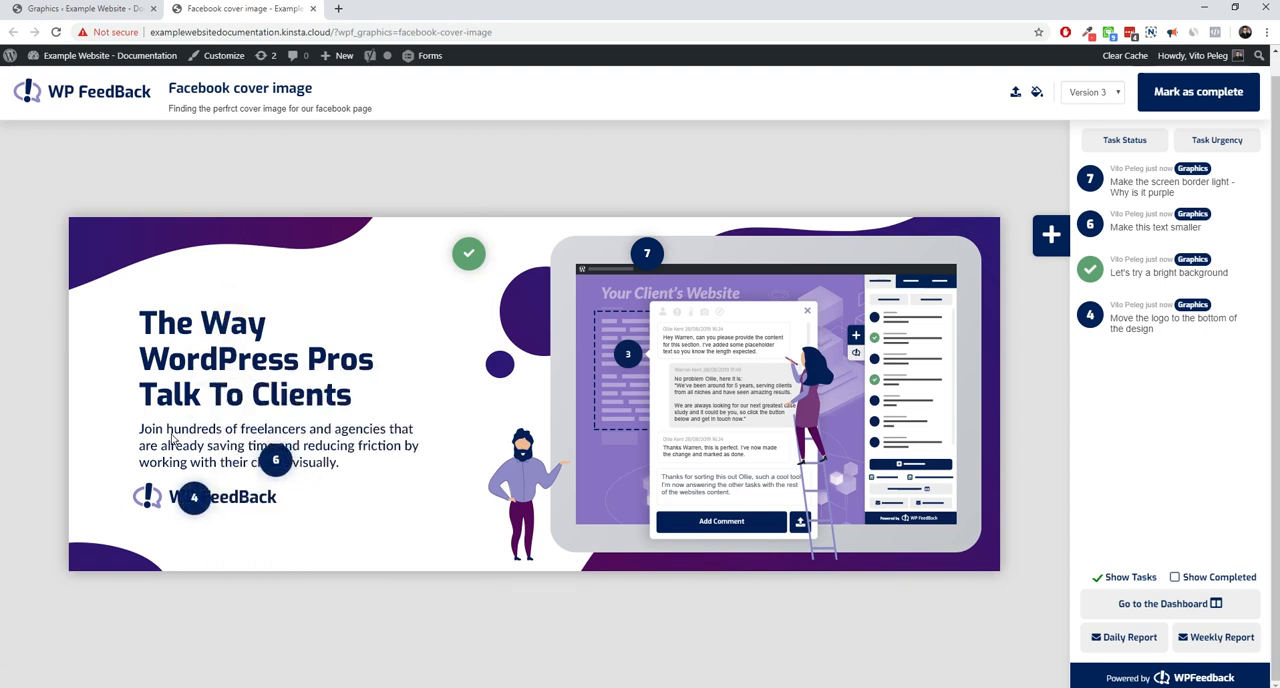
Set the status of the "Make this text smaller" comment and the logo comment to Complete
left_click(278, 460)
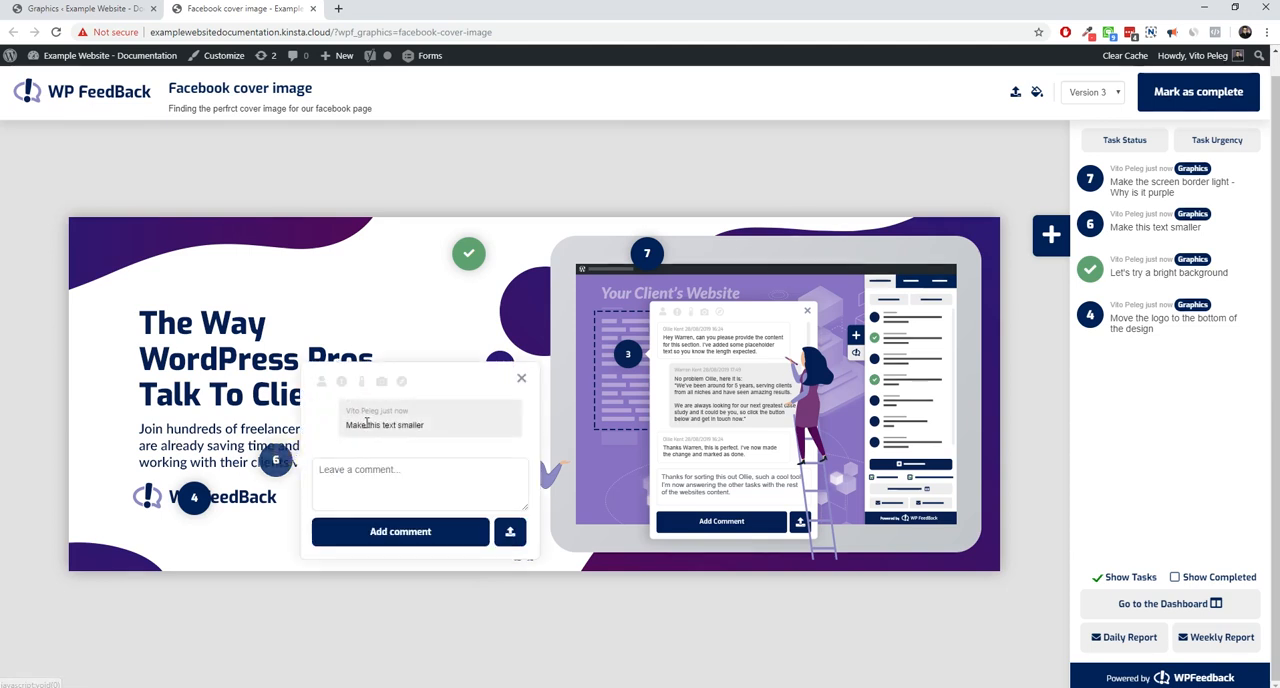
left_click(361, 381)
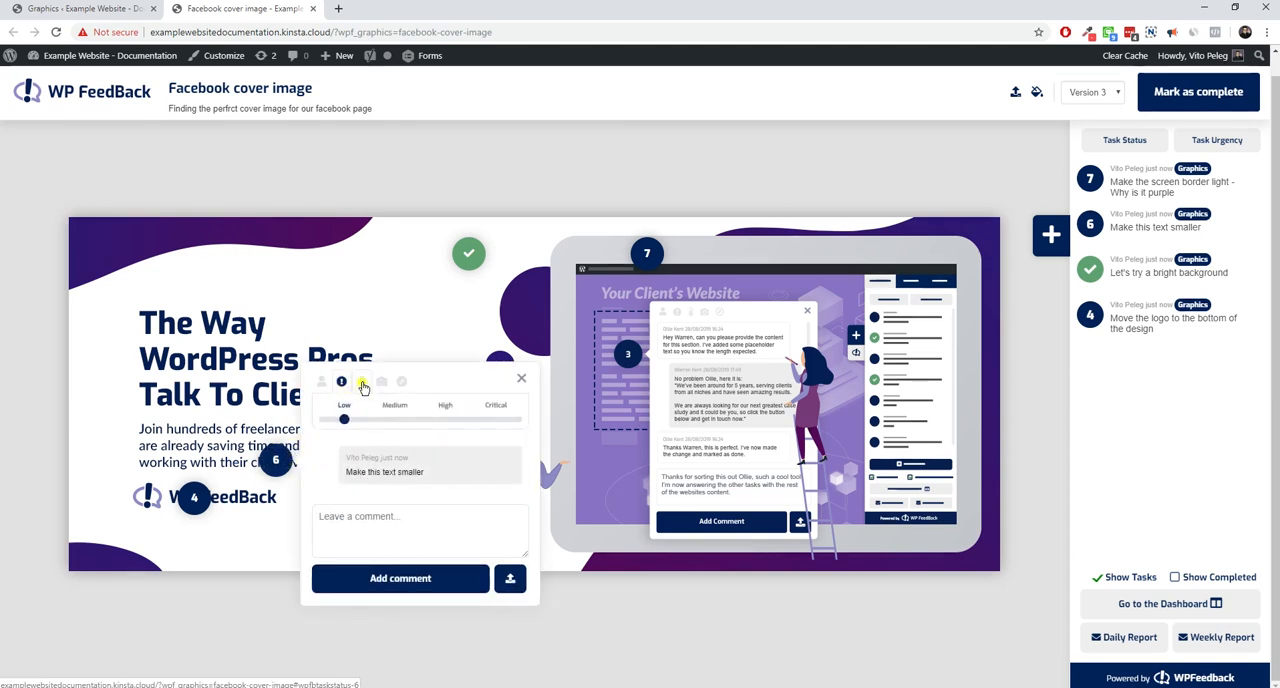
left_click(515, 418)
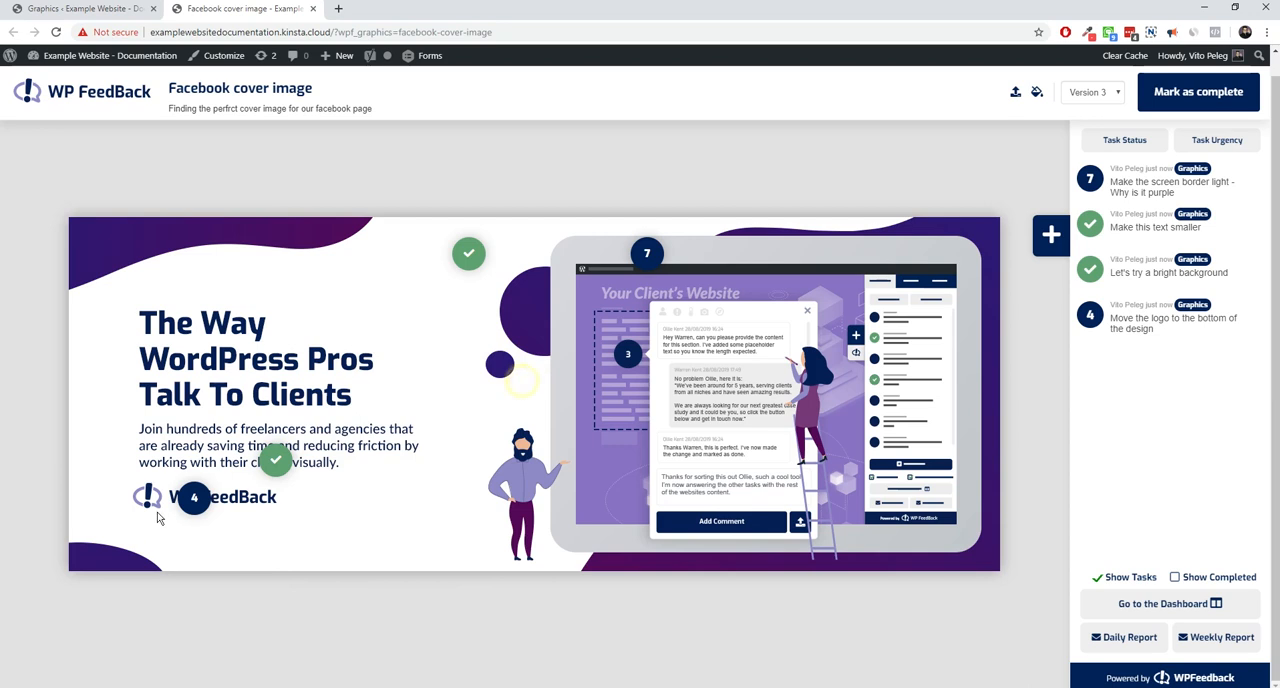
left_click(193, 499)
left_click(280, 388)
left_click(418, 416)
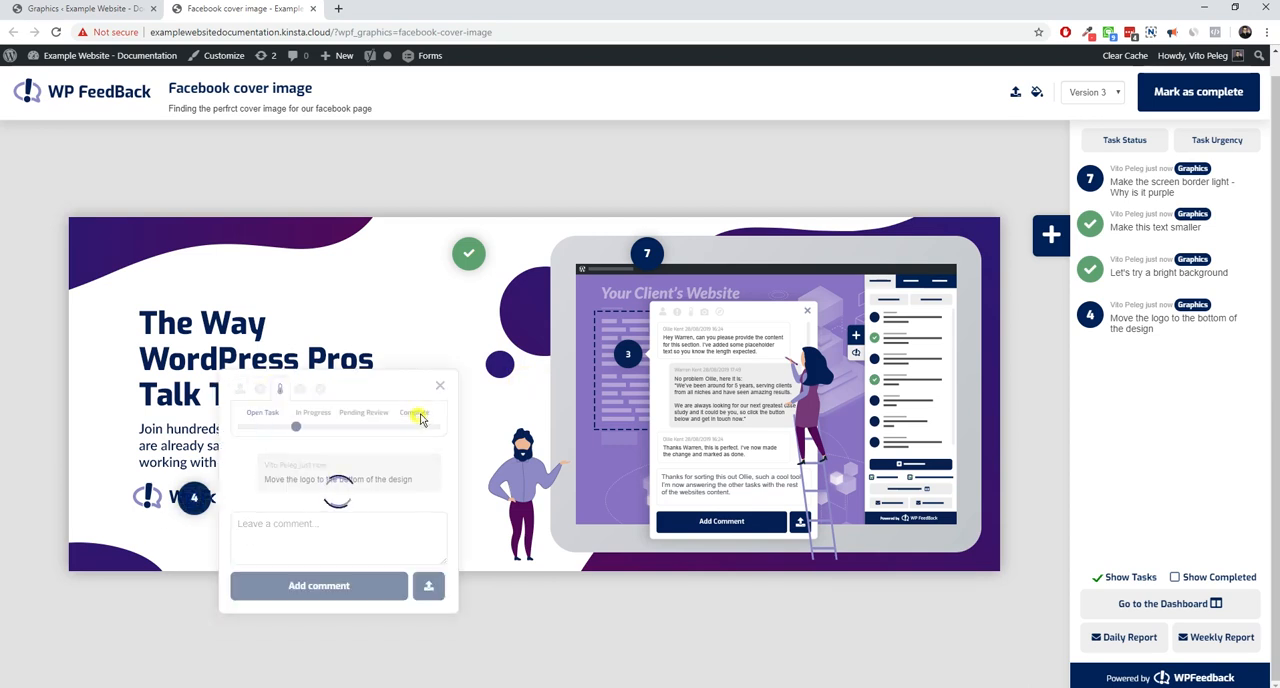
Set the status of the "Make the screen border light - Why is it purple" comment to Complete
left_click(646, 254)
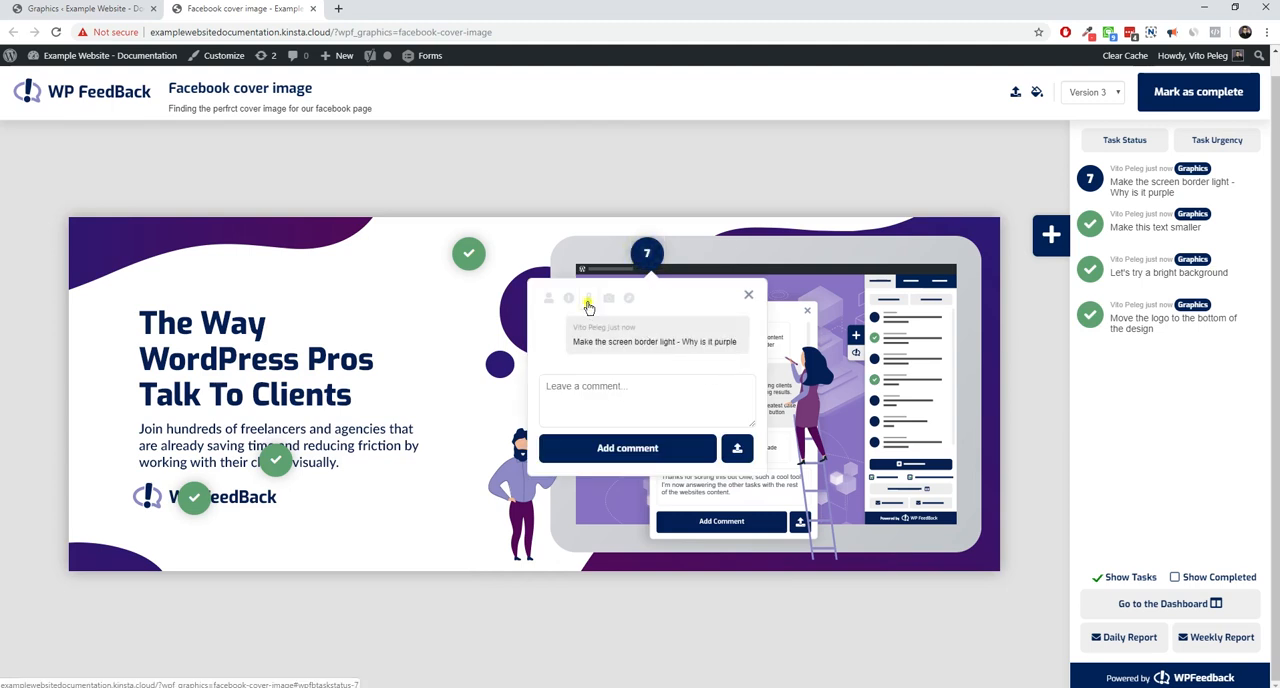
left_click(588, 300)
left_click(735, 325)
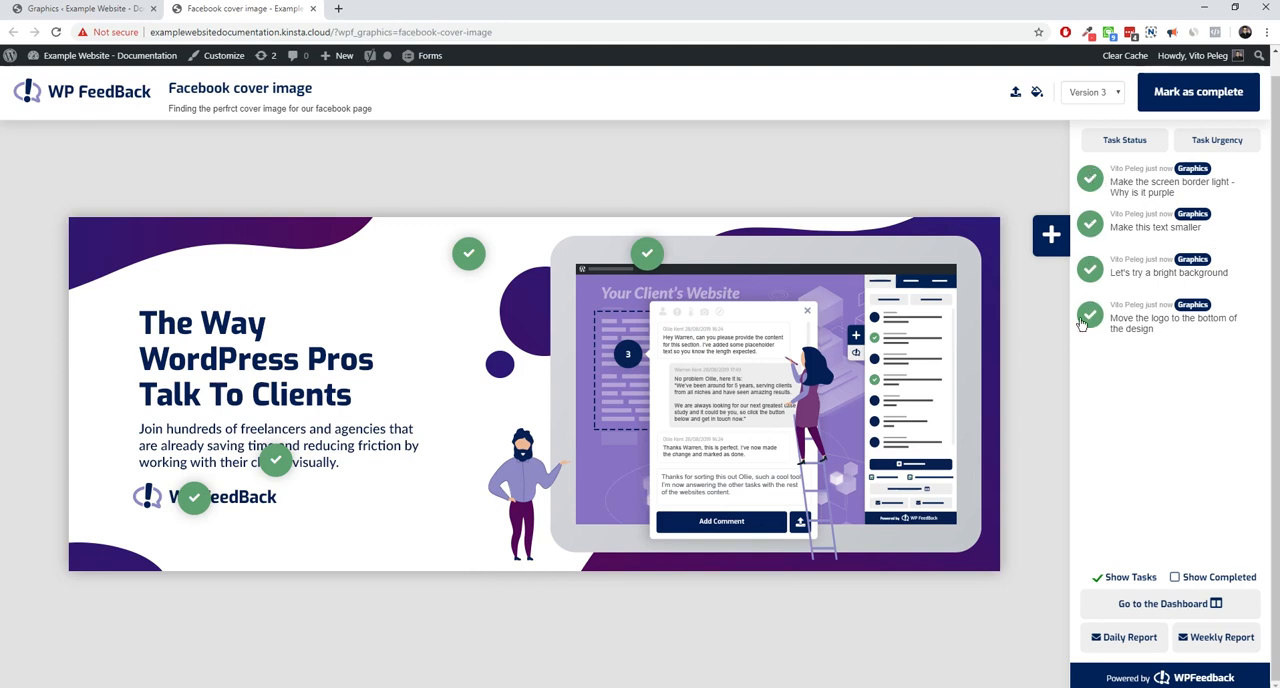
Mark the Facebook cover image as complete and refresh the WPFeedback Graphics overview page
left_click(1198, 96)
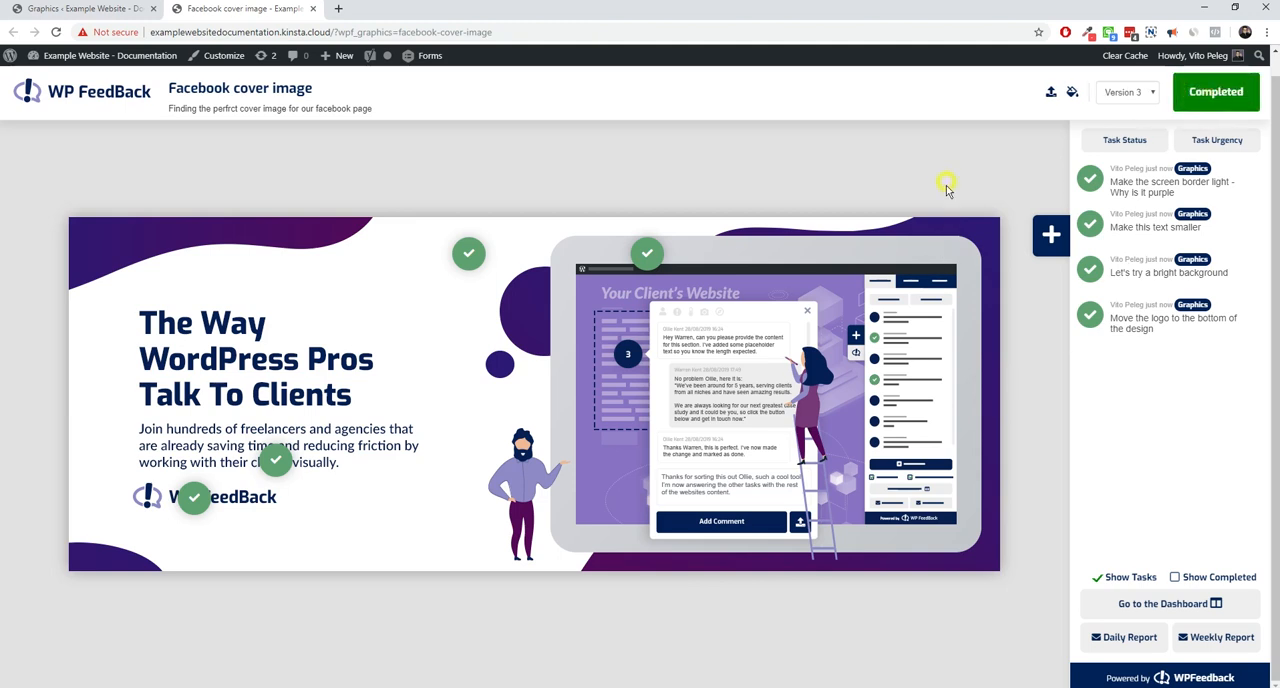
left_click(95, 13)
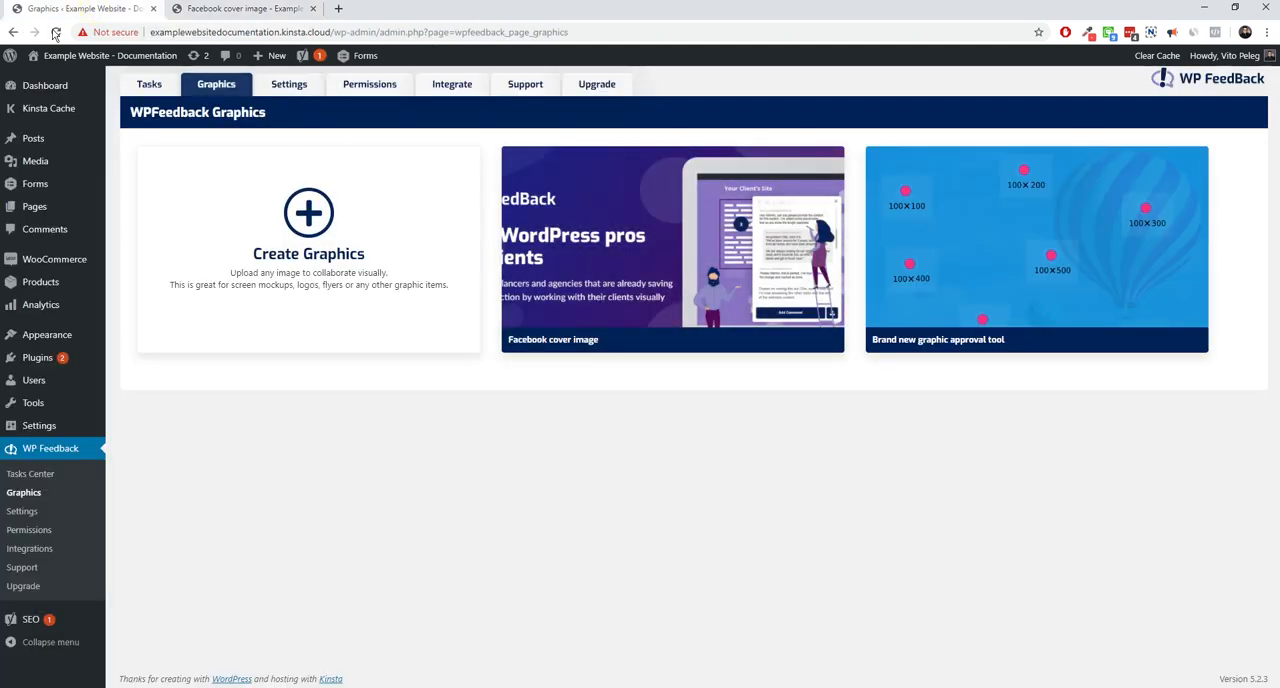
left_click(56, 32)
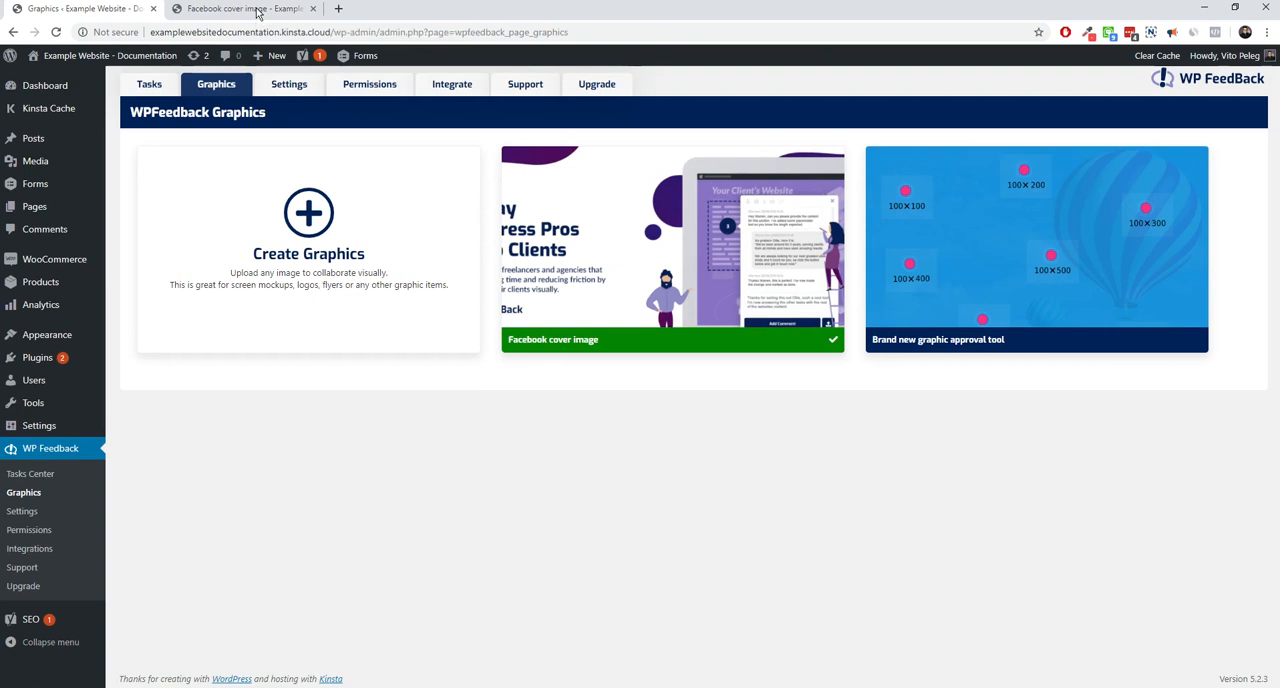
Return to the Facebook cover image page and look through its earlier versions, finishing on Version 3
left_click(257, 10)
left_click(1125, 92)
left_click(1108, 116)
left_click(1134, 94)
left_click(1130, 127)
left_click(1143, 95)
left_click(1145, 116)
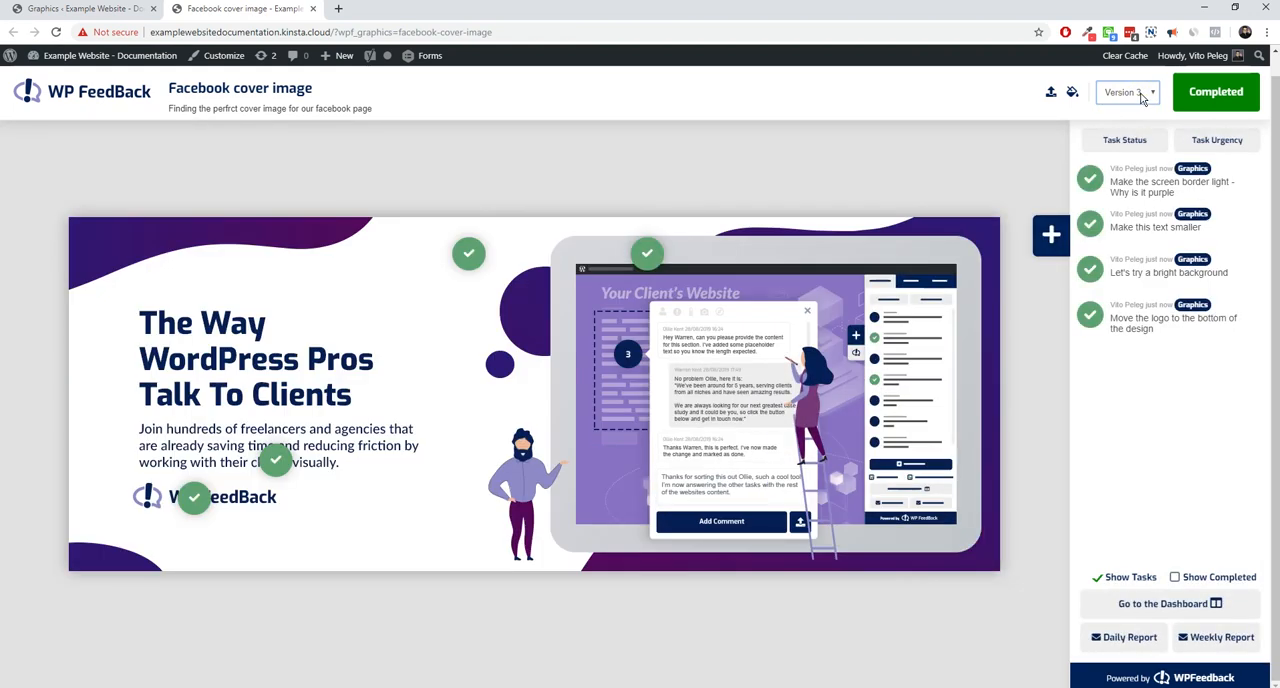
Hide the completed comment pins on the cover image and select the page's web address
left_click(1174, 578)
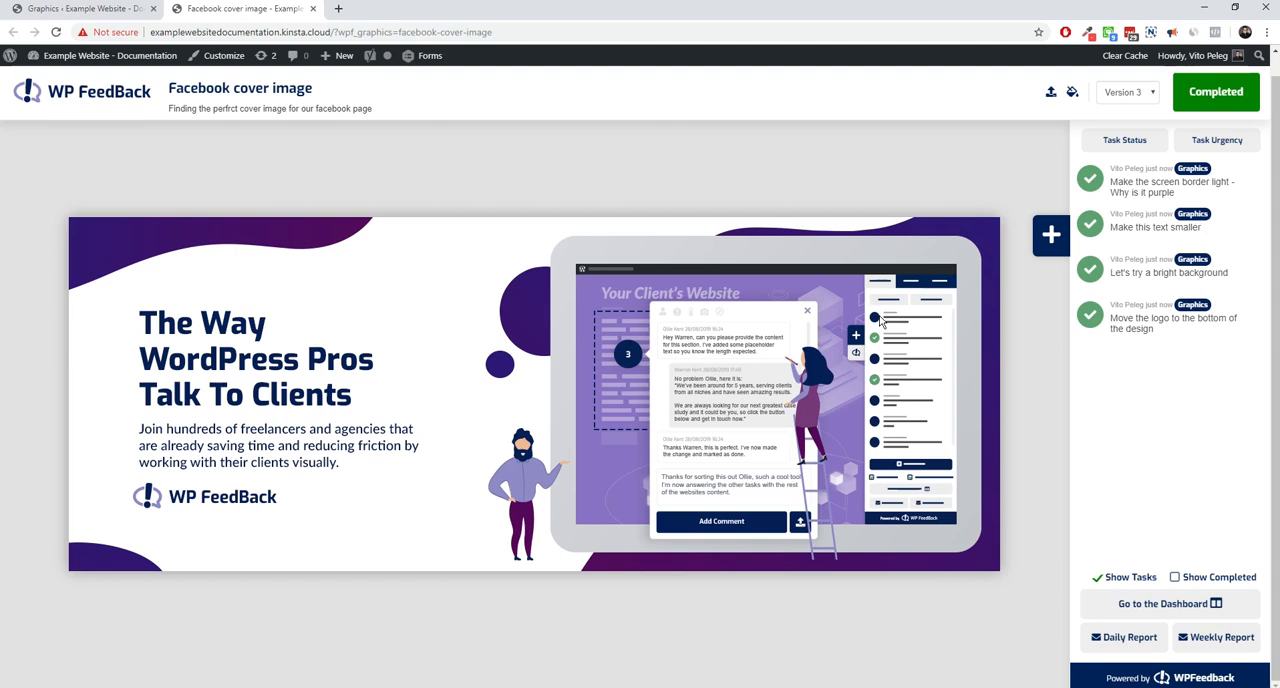
left_click(459, 33)
key("ctrl+c")
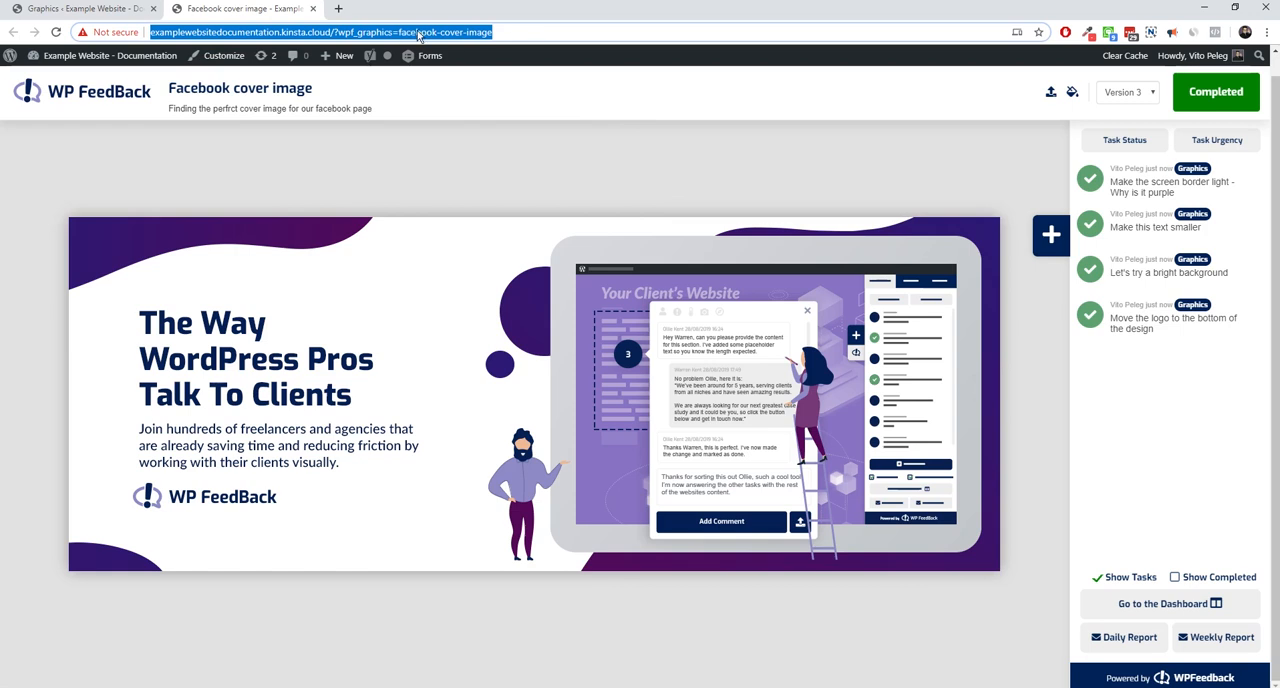
Open the Facebook cover image page in a new incognito window and show its completed comment pins
left_click(1267, 32)
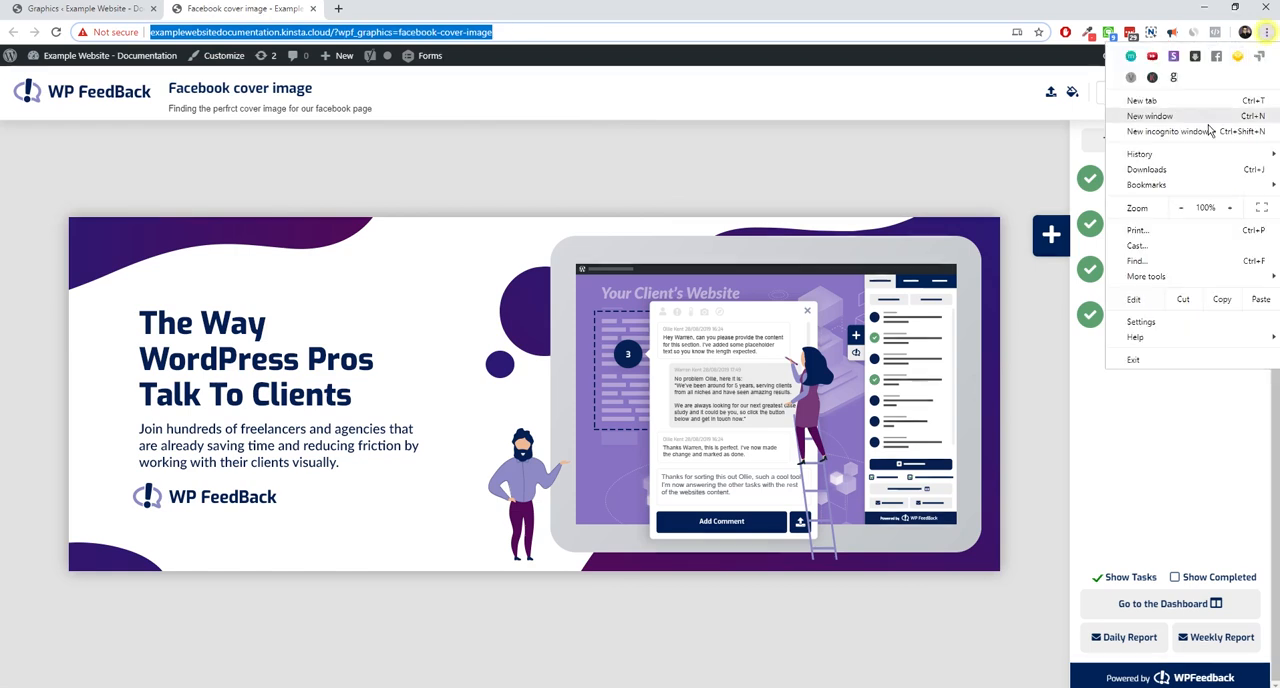
left_click(1205, 140)
key("ctrl+v")
key("Return")
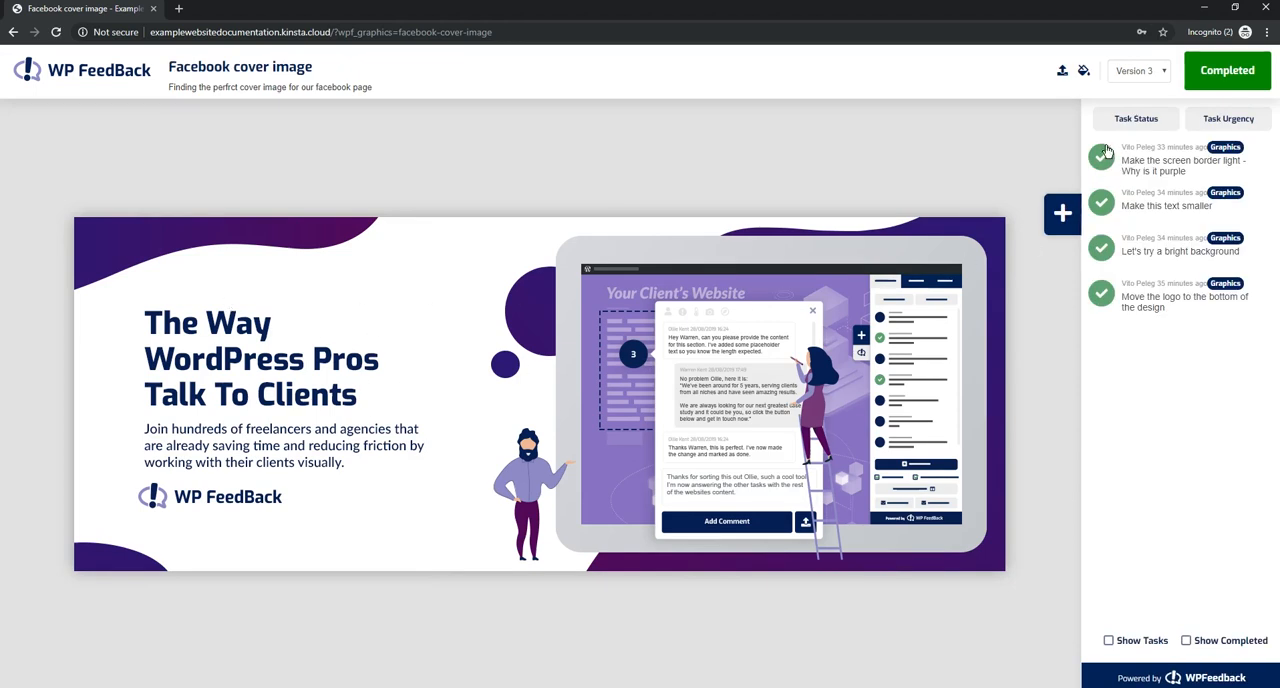
left_click(1187, 641)
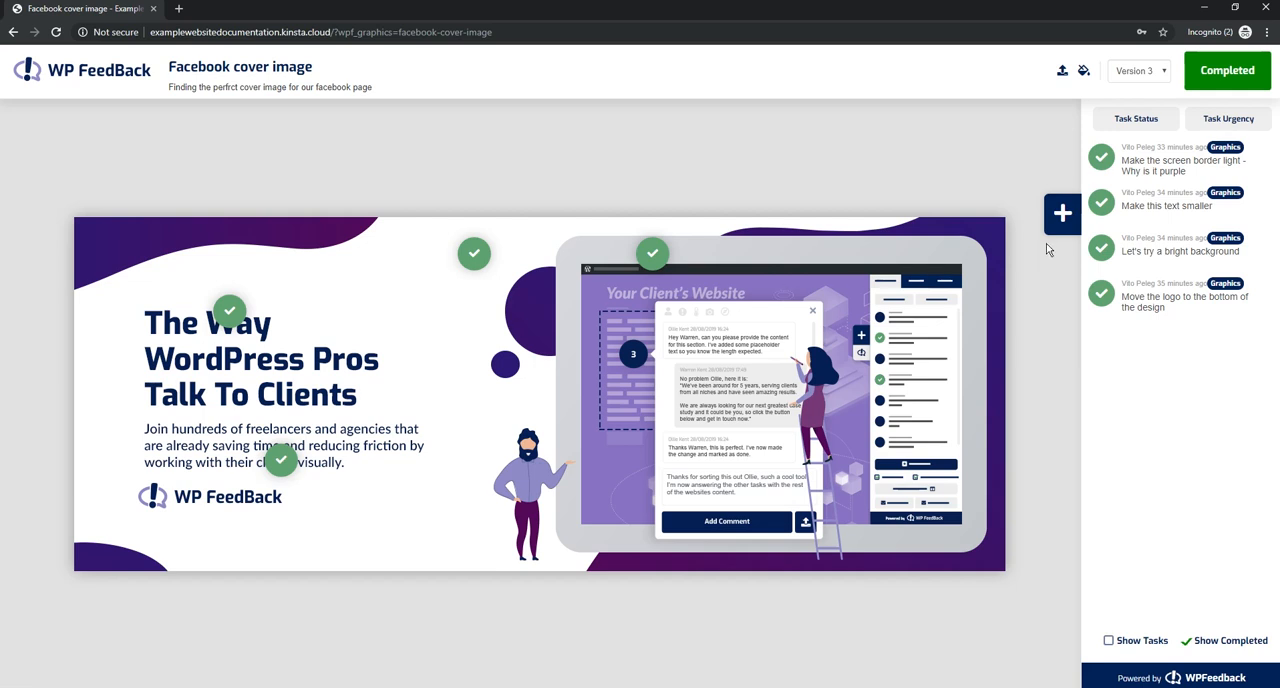
Add the comment "Move this circle" as a guest on the small purple circle of the cover image and close the comment box
left_click(1062, 213)
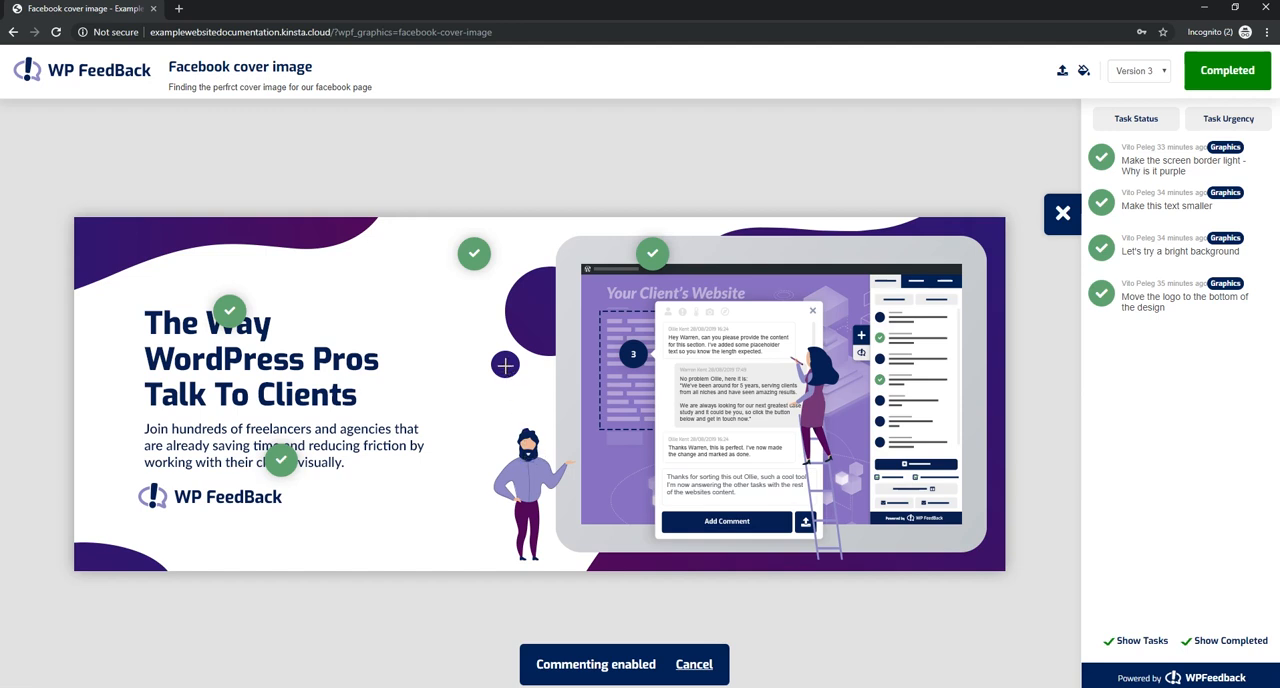
left_click(515, 395)
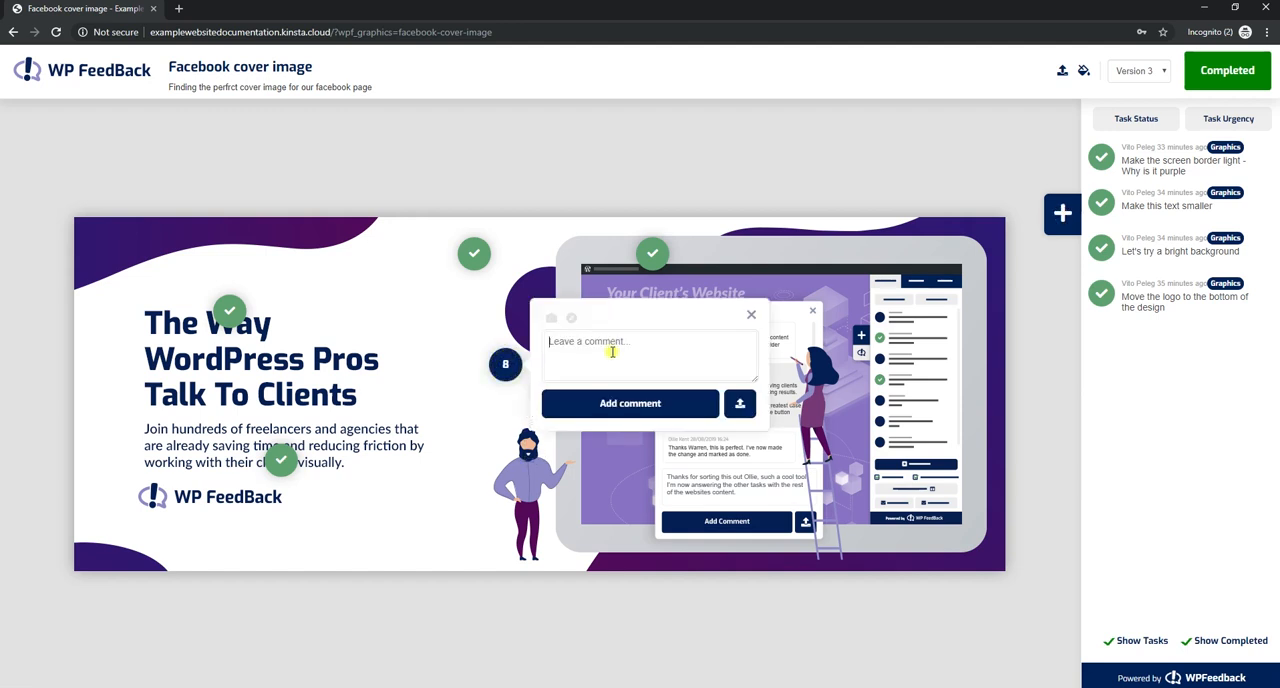
type("Move this circle")
left_click(617, 404)
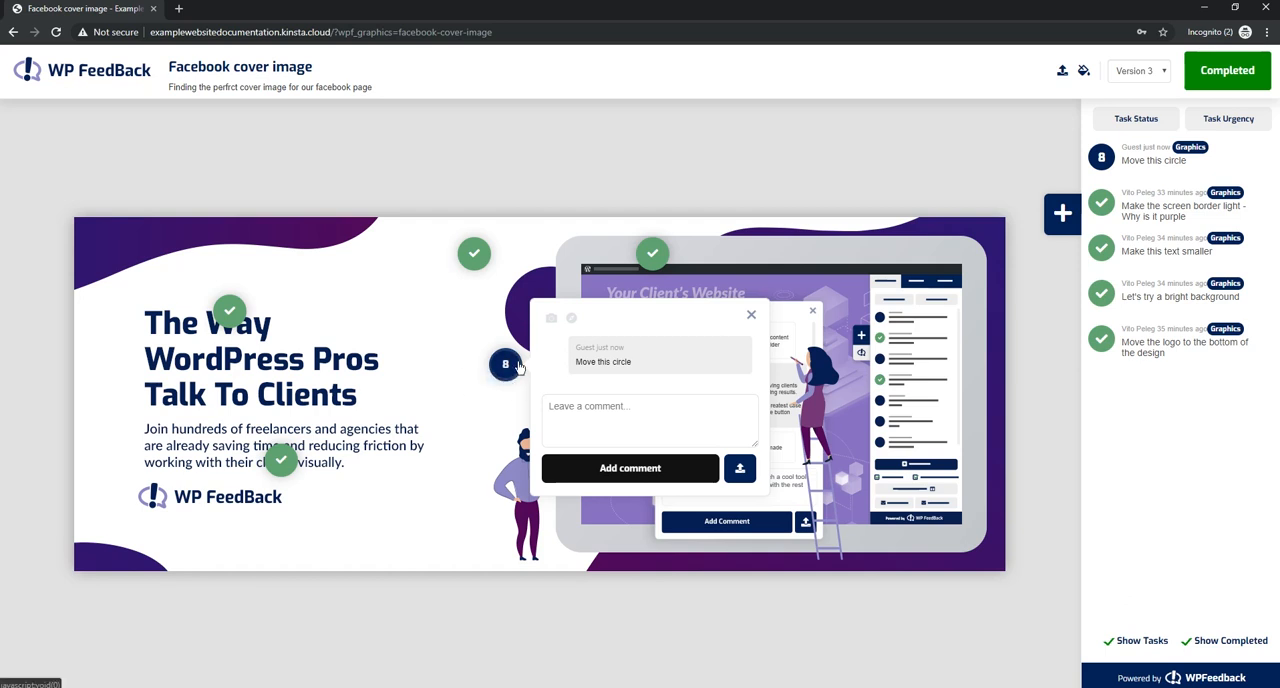
left_click(750, 315)
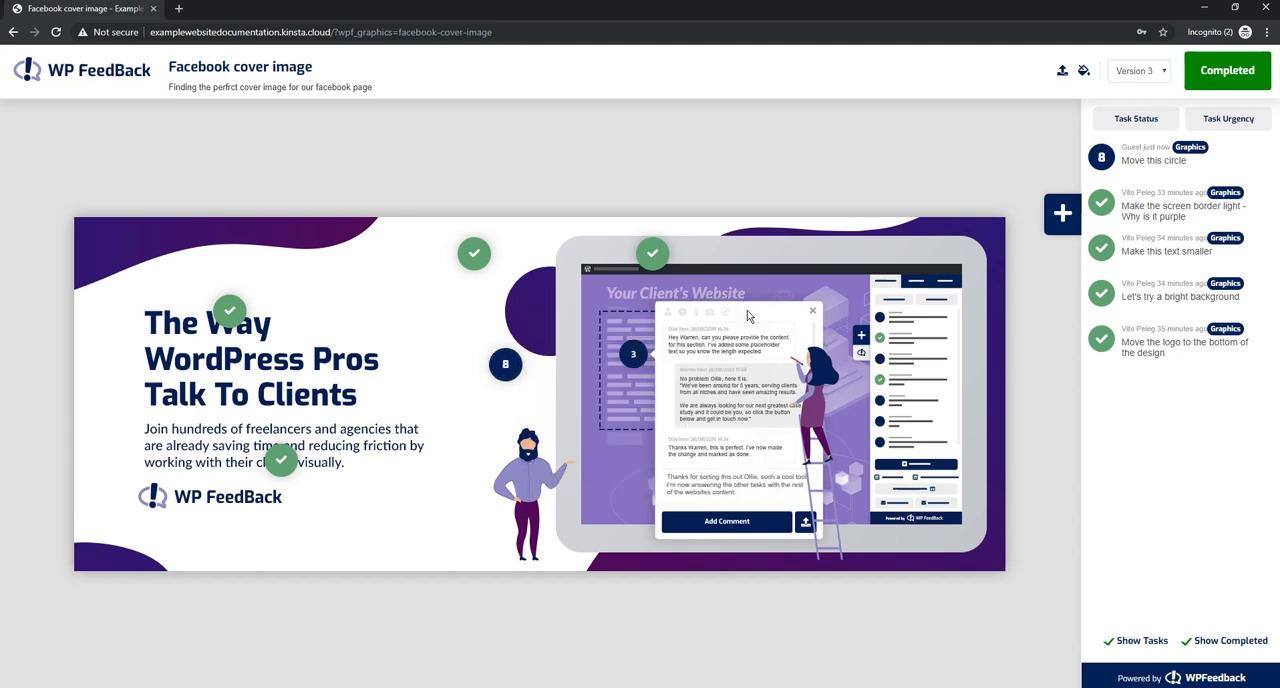
Inspect the cover image page in an iPad-sized device preview and show the completed comment pins there
right_click(720, 162)
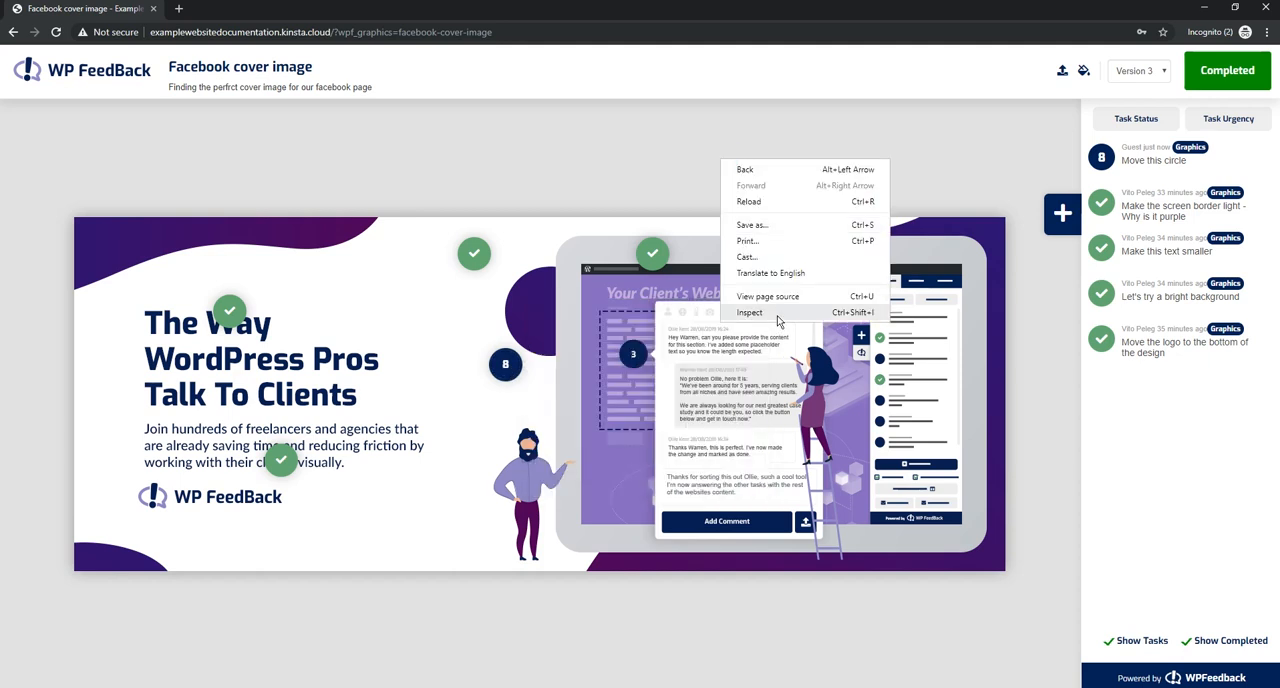
left_click(778, 316)
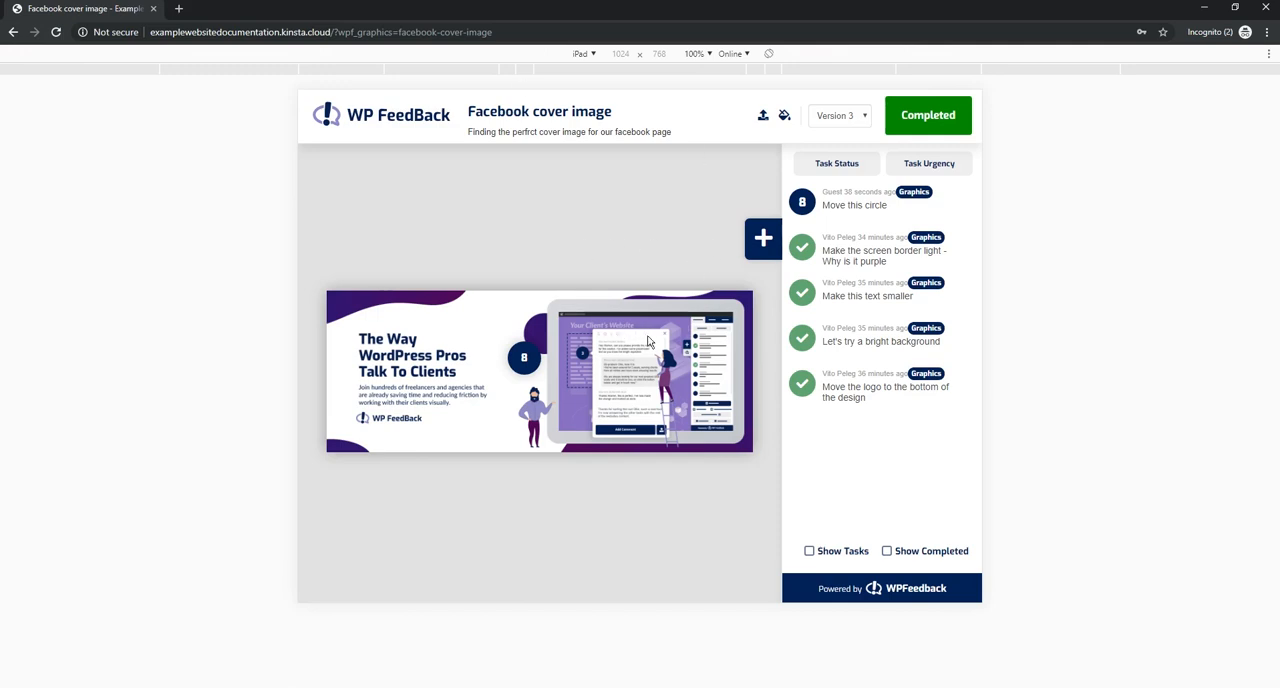
left_click(886, 553)
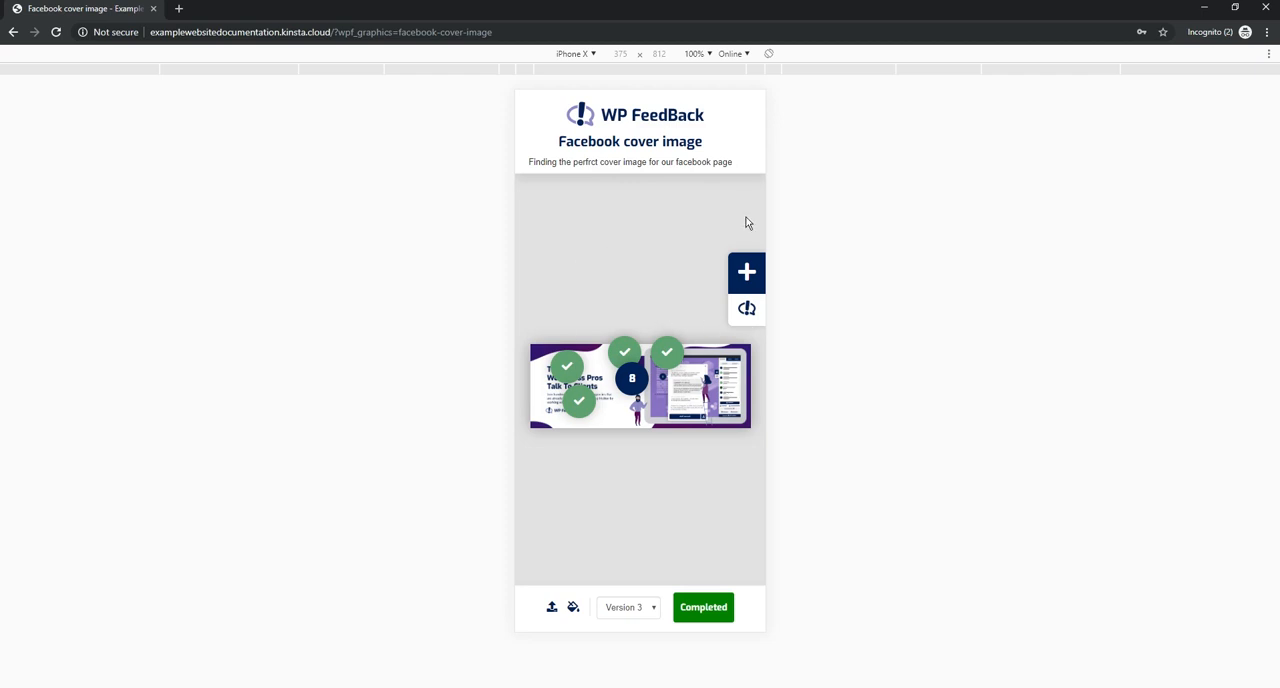
In the iPhone X preview, look through the task sidebar and the "Move this circle" comment, closing both again
left_click(747, 309)
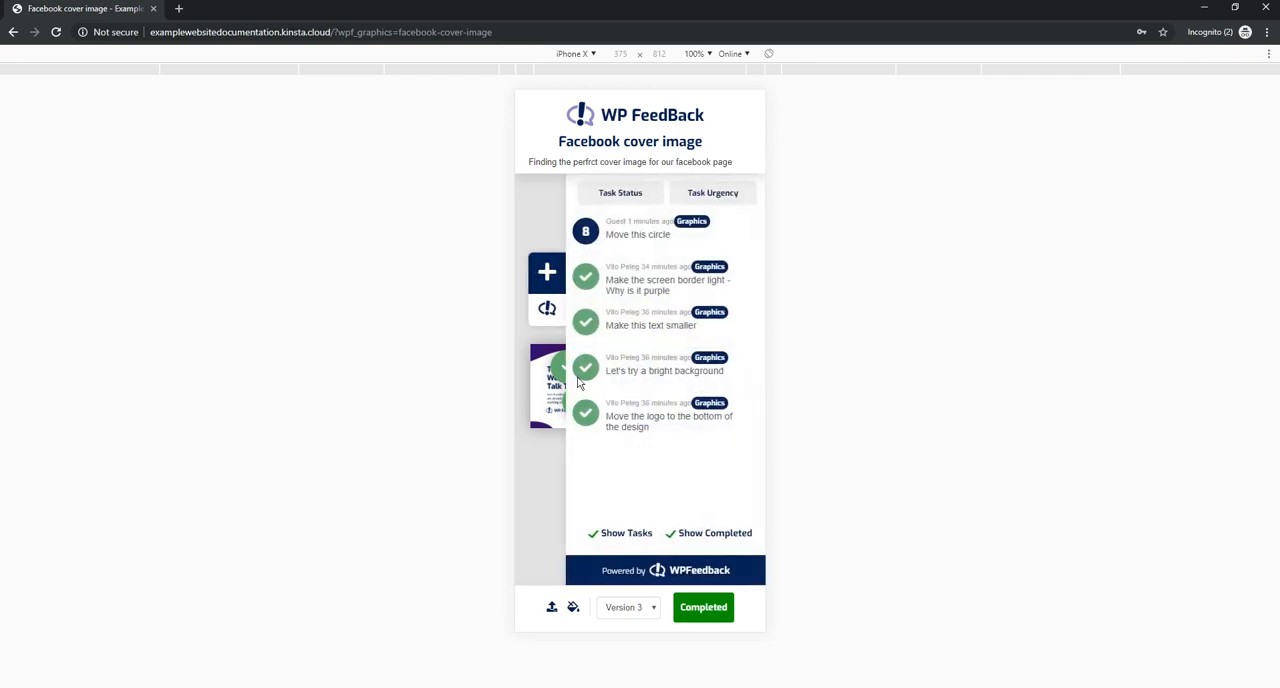
left_click(547, 310)
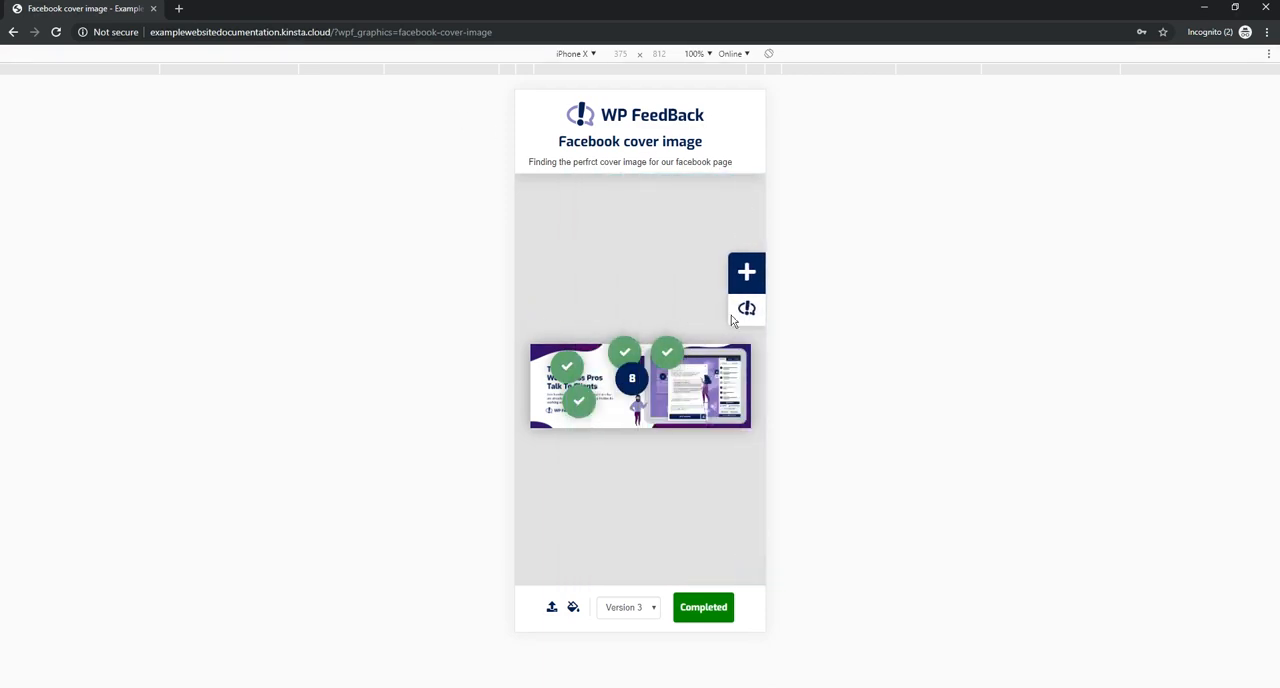
left_click(632, 378)
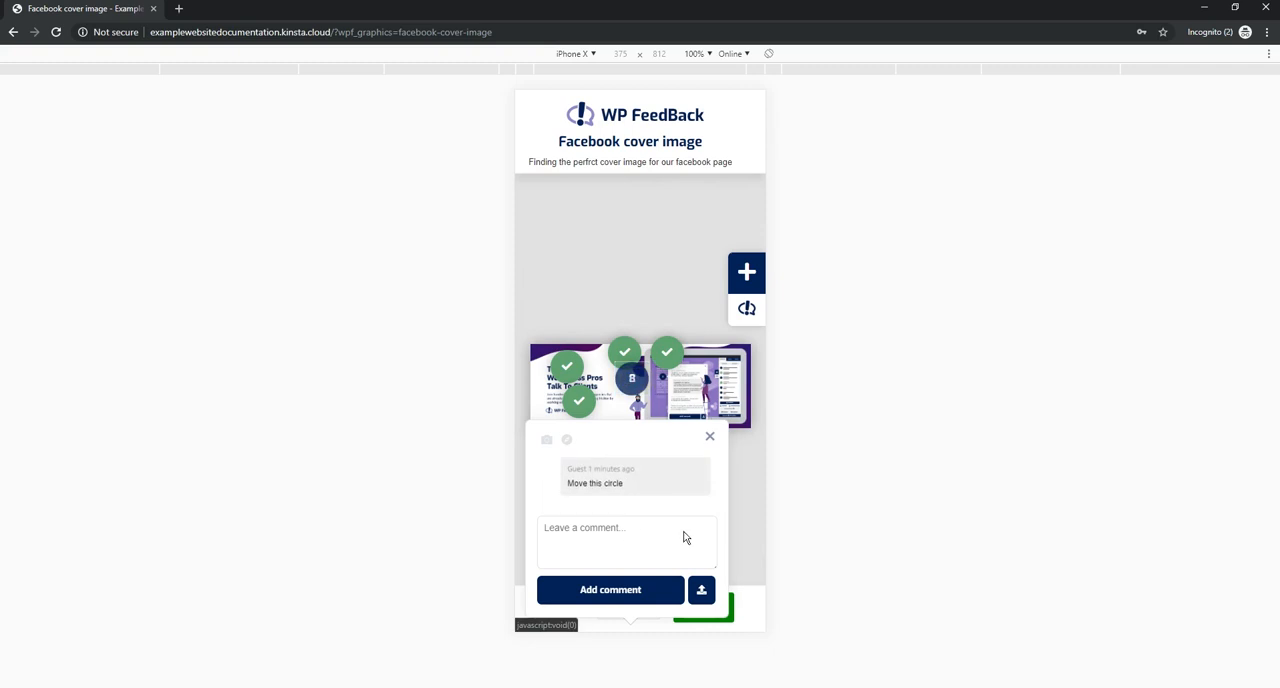
left_click(710, 437)
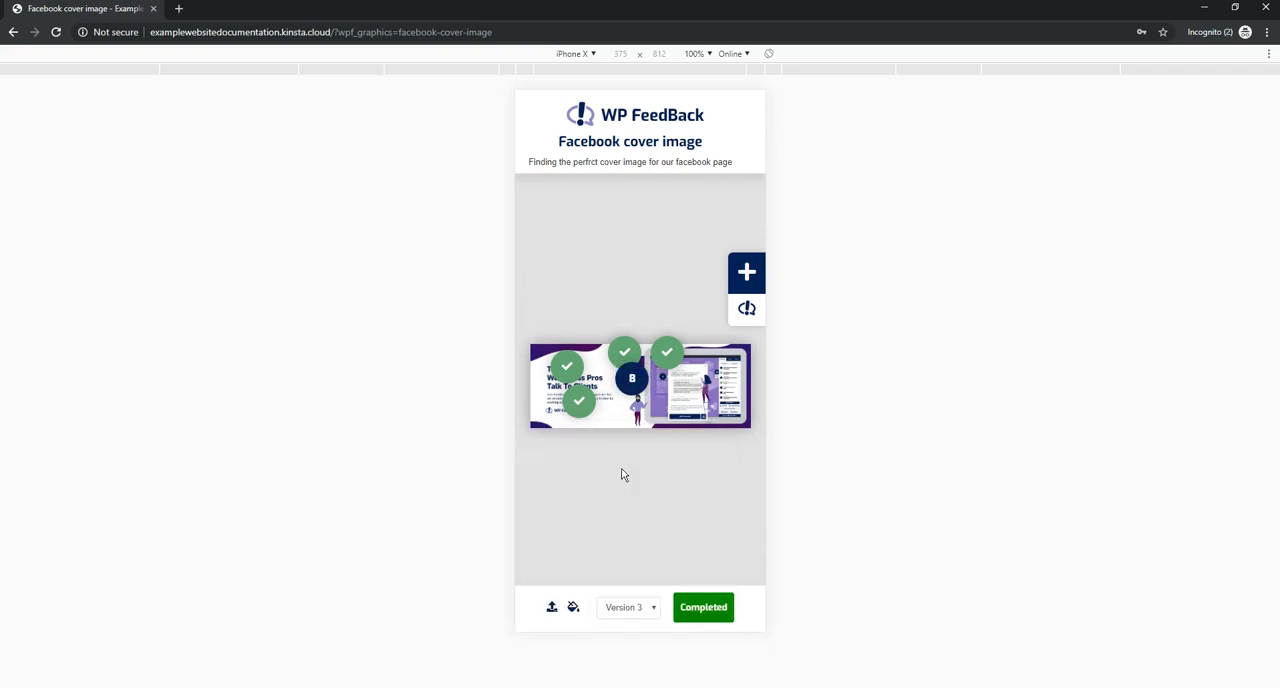